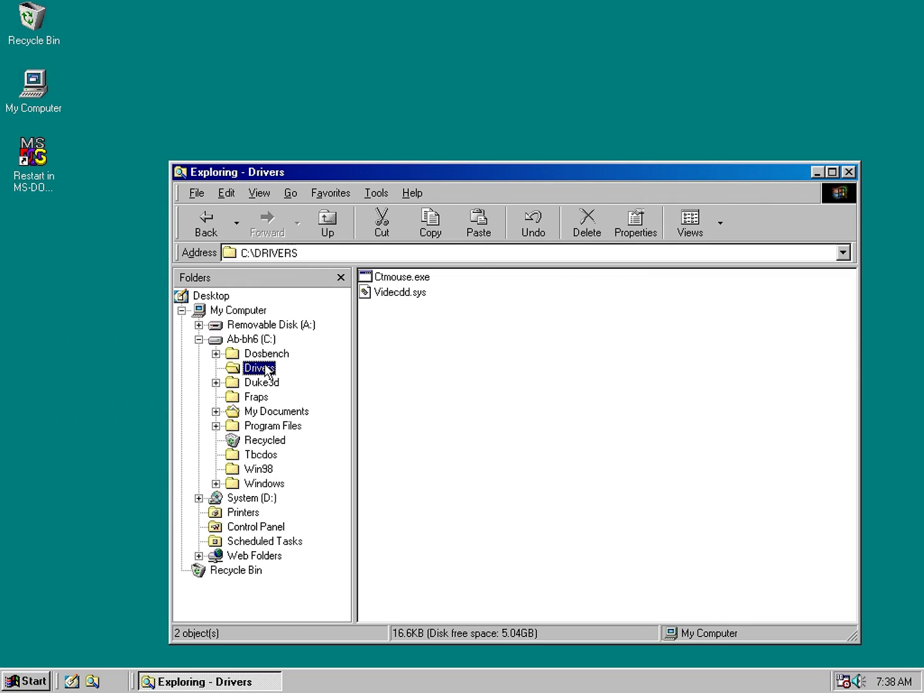
# Select the Videcdd.sys driver file in the Drivers folder.
pyautogui.click(414, 365)
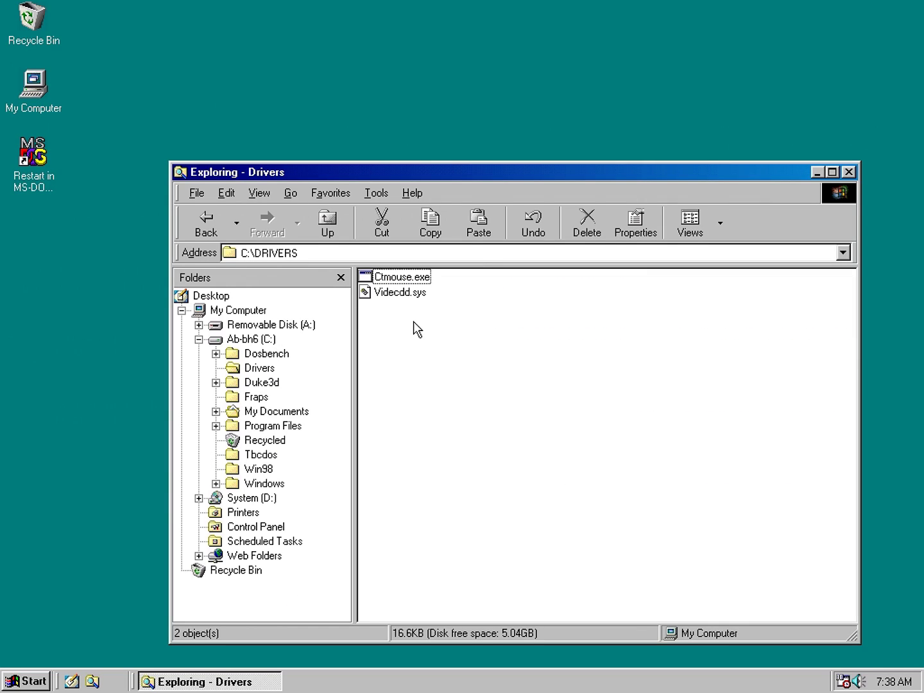
pyautogui.click(400, 279)
pyautogui.click(396, 293)
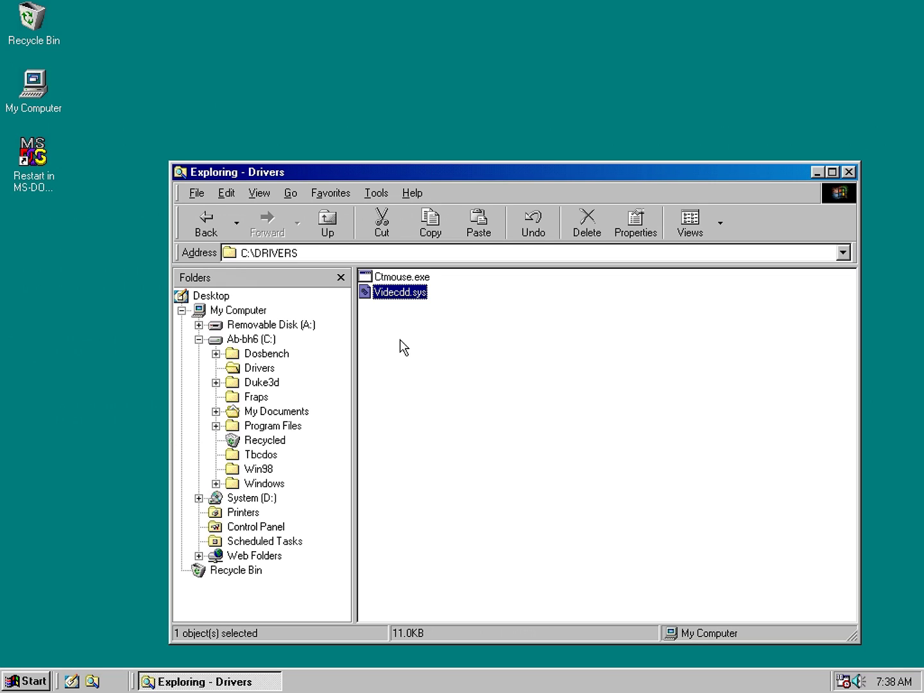
# Launch the desktop Restart in MS-DOS Mode shortcut to reboot into the Startup Menu.
pyautogui.click(64, 302)
pyautogui.moveTo(14, 216); pyautogui.dragTo(74, 136)
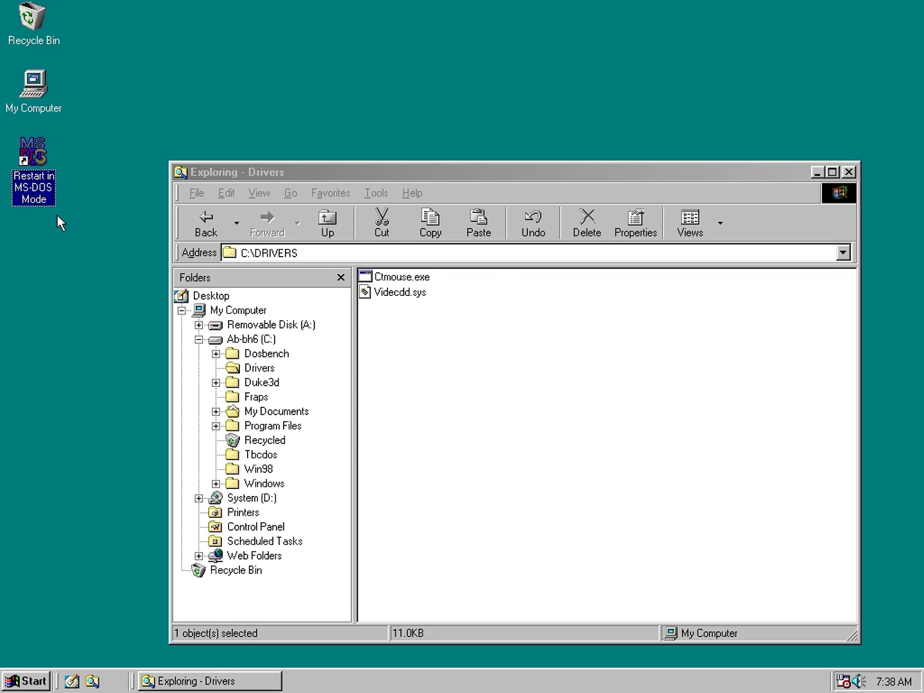
pyautogui.press('BackSpace')
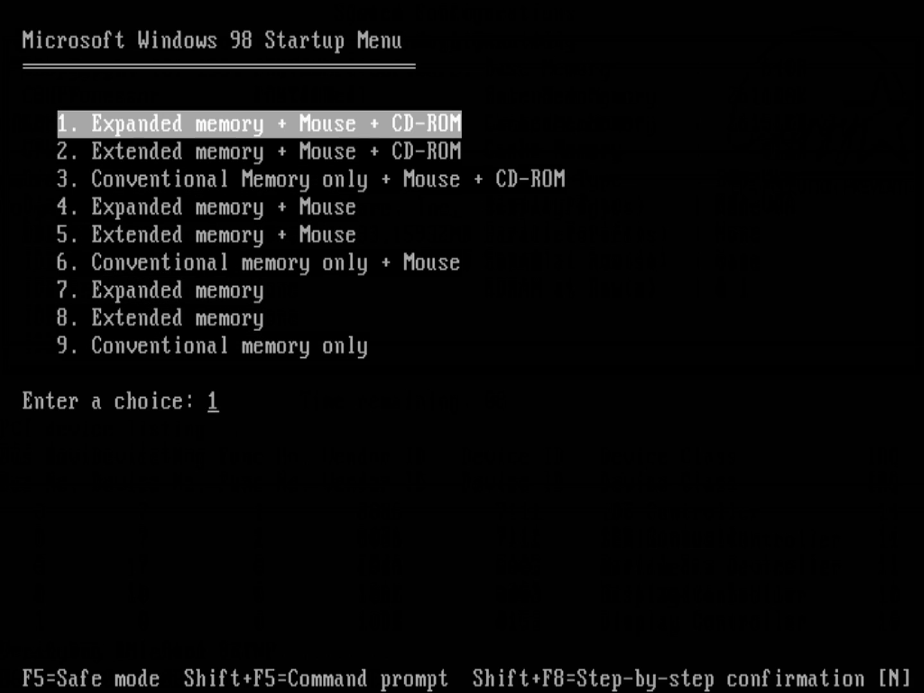
# Browse the startup menu options, then boot option 1: expanded memory, mouse and CD-ROM.
pyautogui.press('Down')
pyautogui.press('Down')
pyautogui.press('Down')
pyautogui.press('Down')
pyautogui.press('Down')
pyautogui.press('Down')
pyautogui.press('Down')
pyautogui.press('Down')
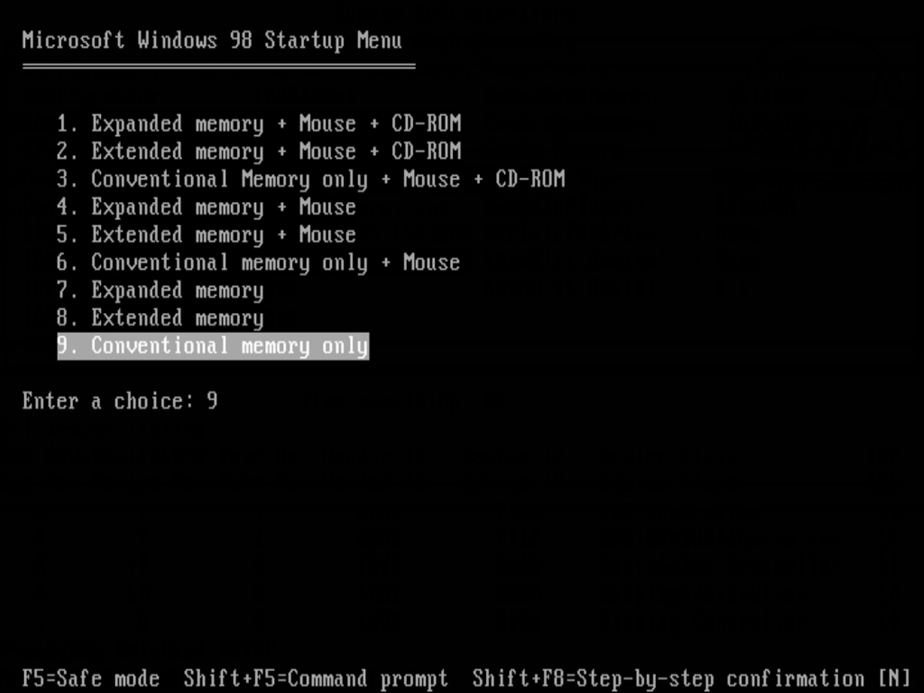
pyautogui.press('Up')
pyautogui.press('Up')
pyautogui.press('Up')
pyautogui.press('Up')
pyautogui.press('Up')
pyautogui.press('Up')
pyautogui.press('Up')
pyautogui.press('Up')
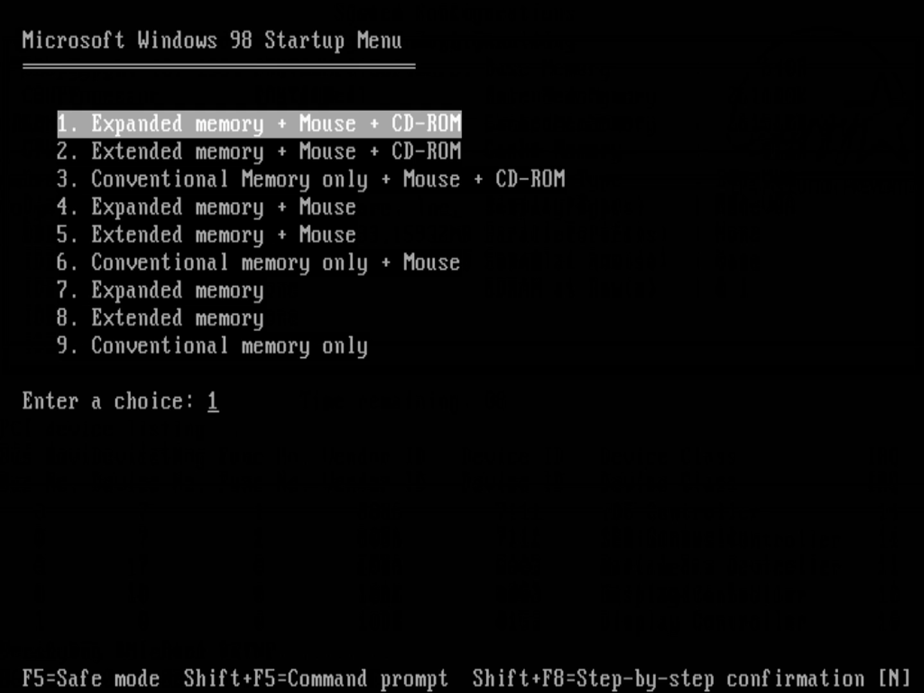
pyautogui.press('Down')
pyautogui.press('Down')
pyautogui.press('Down')
pyautogui.press('Down')
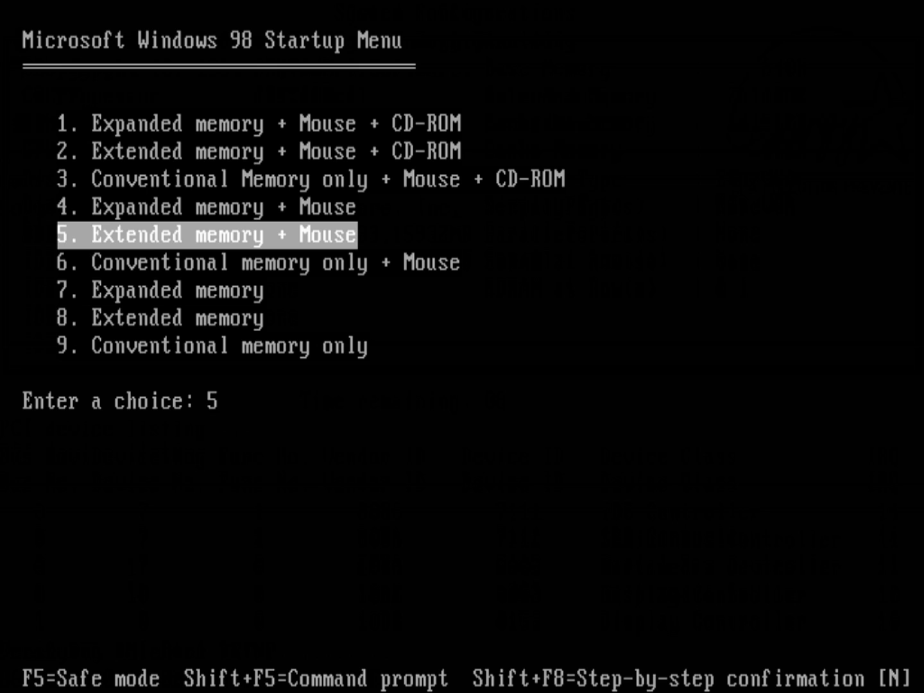
pyautogui.press('Up')
pyautogui.press('Up')
pyautogui.press('Up')
pyautogui.press('Up')
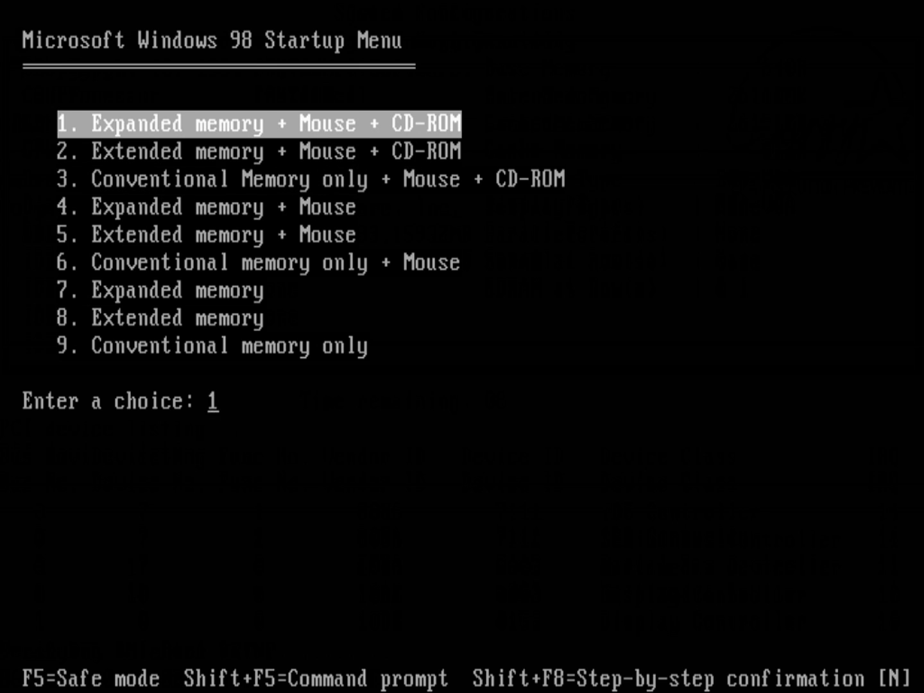
pyautogui.press('Down')
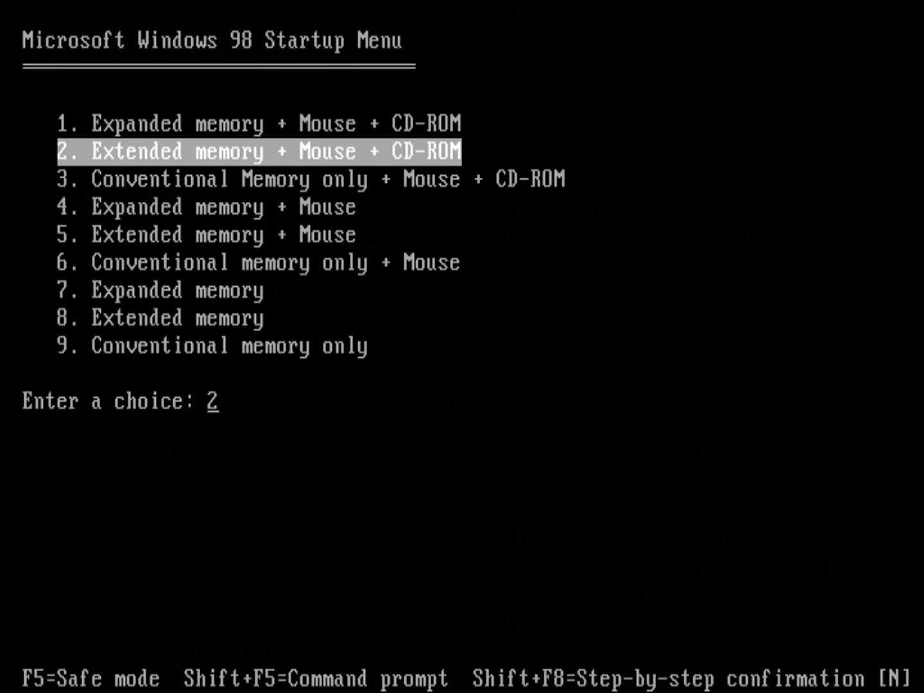
pyautogui.press('Up')
pyautogui.press('Down')
pyautogui.press('Down')
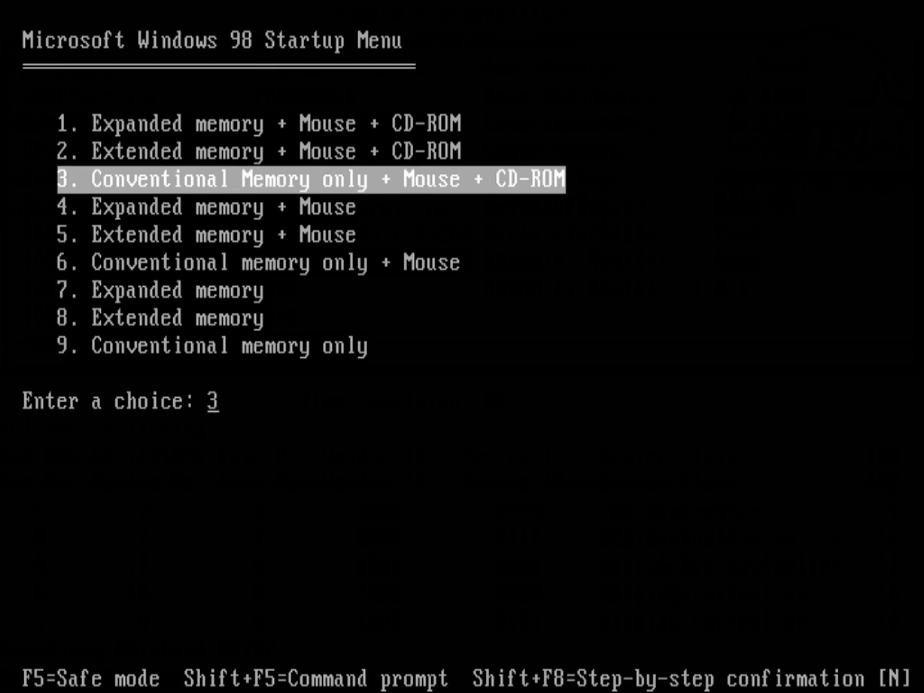
pyautogui.press('Down')
pyautogui.press('Down')
pyautogui.press('Down')
pyautogui.press('Down')
pyautogui.press('Down')
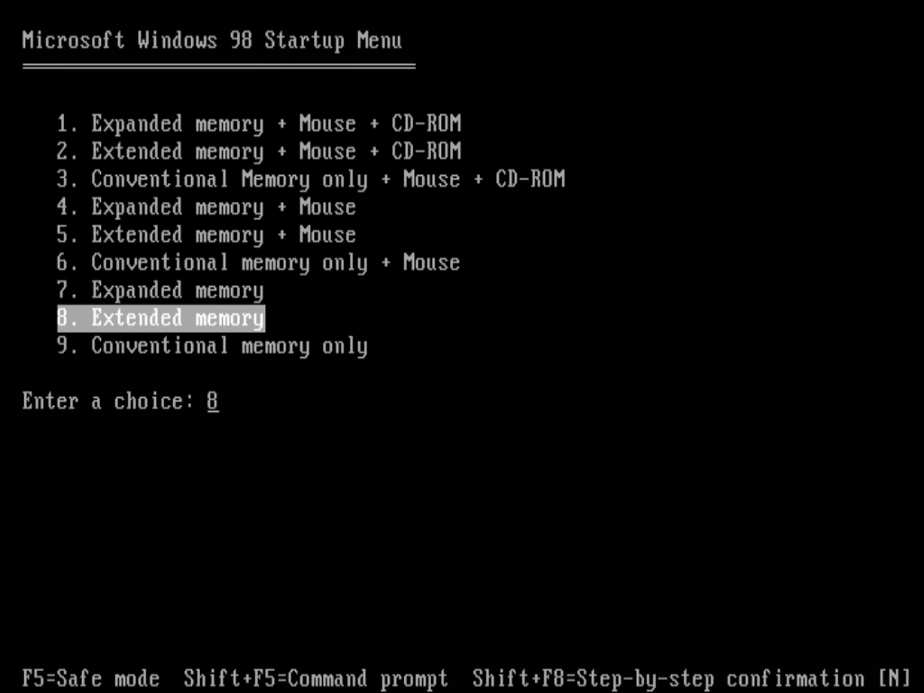
pyautogui.press('Up')
pyautogui.press('Up')
pyautogui.press('Up')
pyautogui.press('Up')
pyautogui.press('Up')
pyautogui.press('Up')
pyautogui.press('Up')
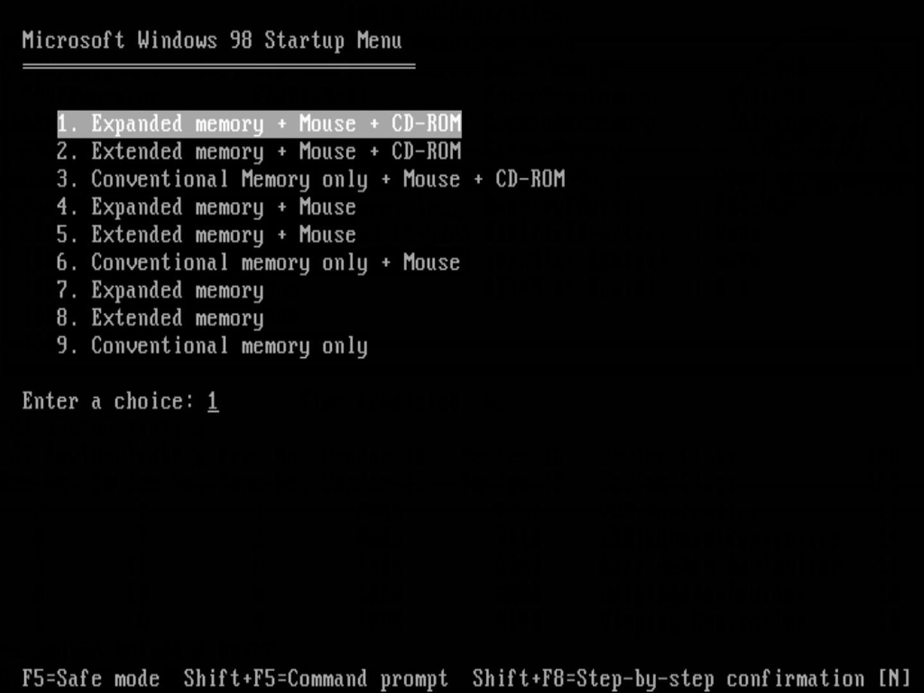
pyautogui.press('Return')
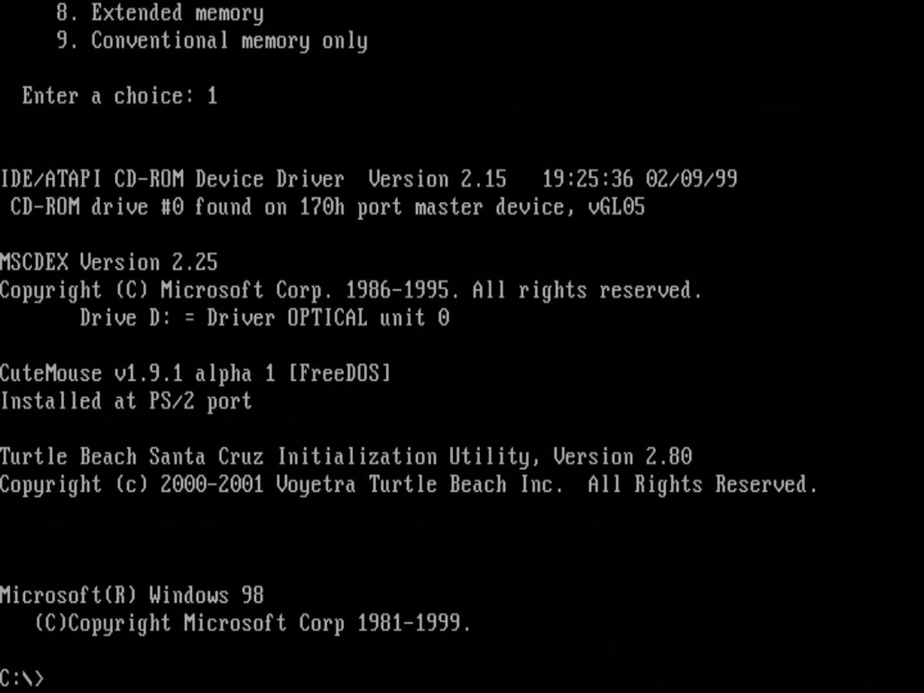
pyautogui.write('edit')
pyautogui.press('Return')
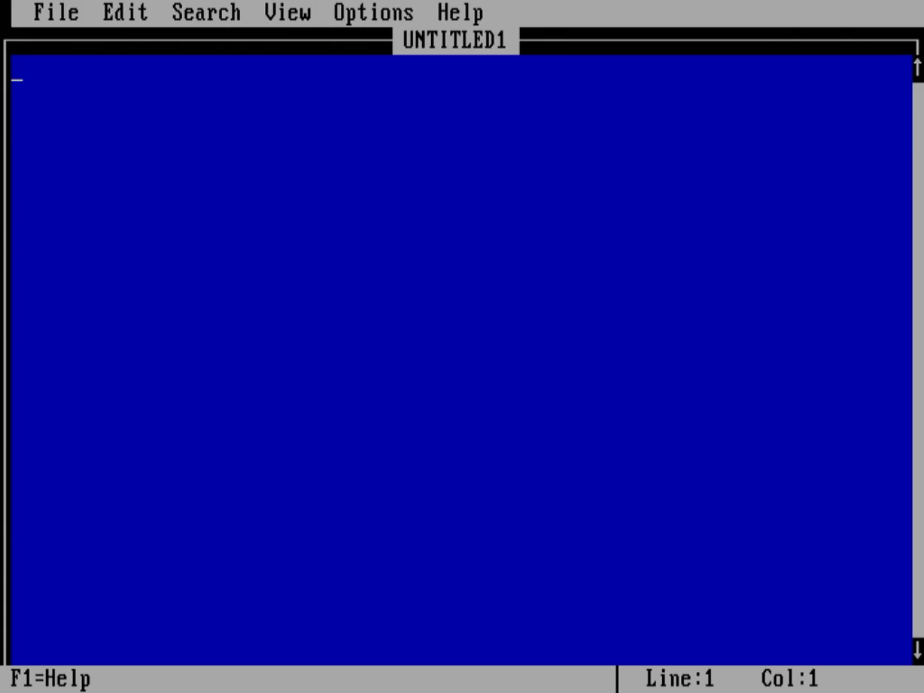
pyautogui.click(52, 15)
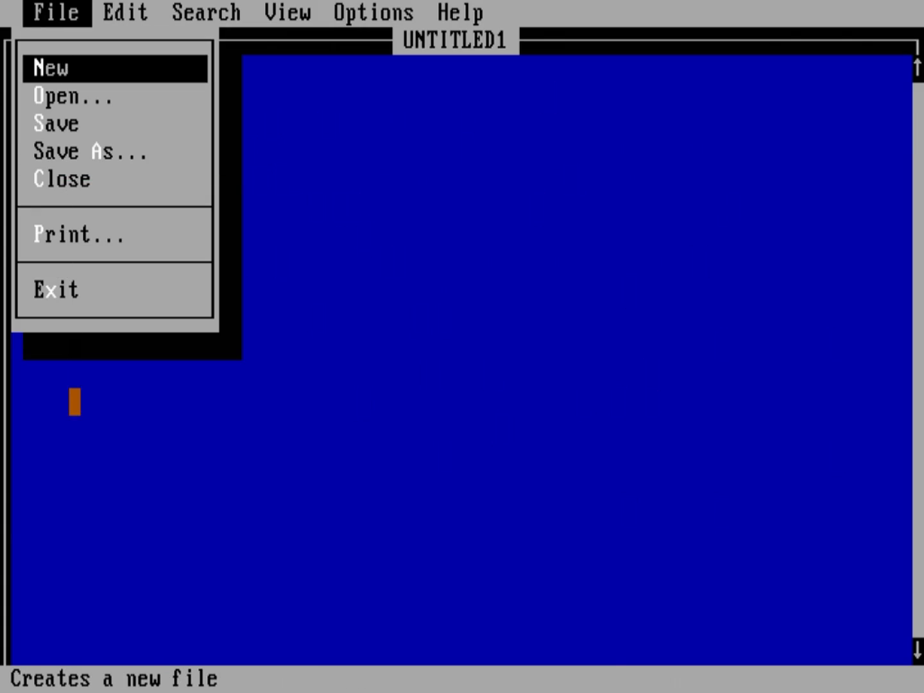
pyautogui.click(62, 288)
pyautogui.write('d:')
# Switch to drive D:, list its files with dir, then exit back to Windows.
pyautogui.press('Return')
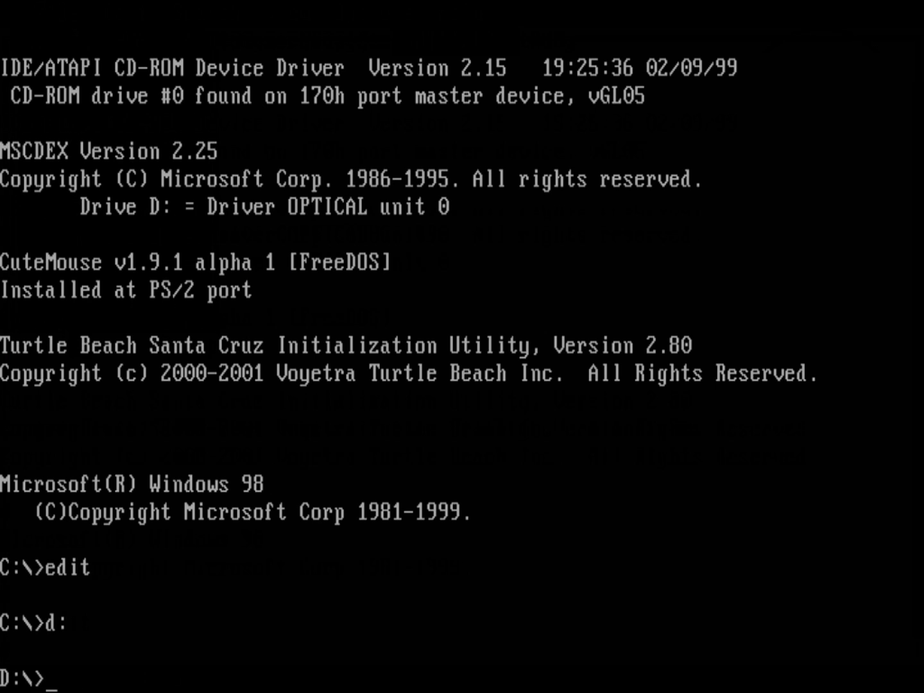
pyautogui.write('dir')
pyautogui.press('Return')
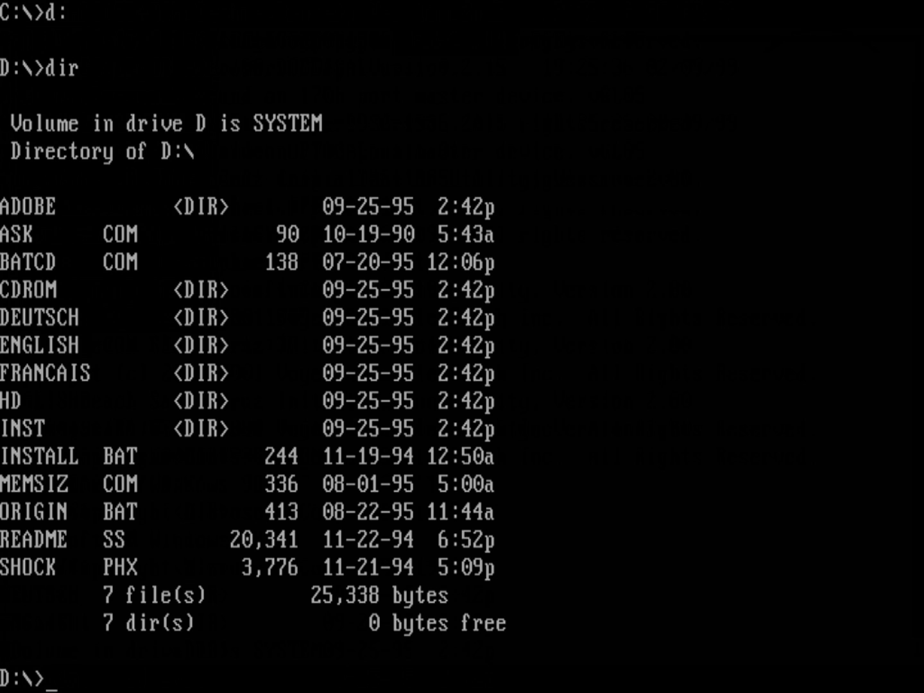
pyautogui.write('exit')
pyautogui.press('Return')
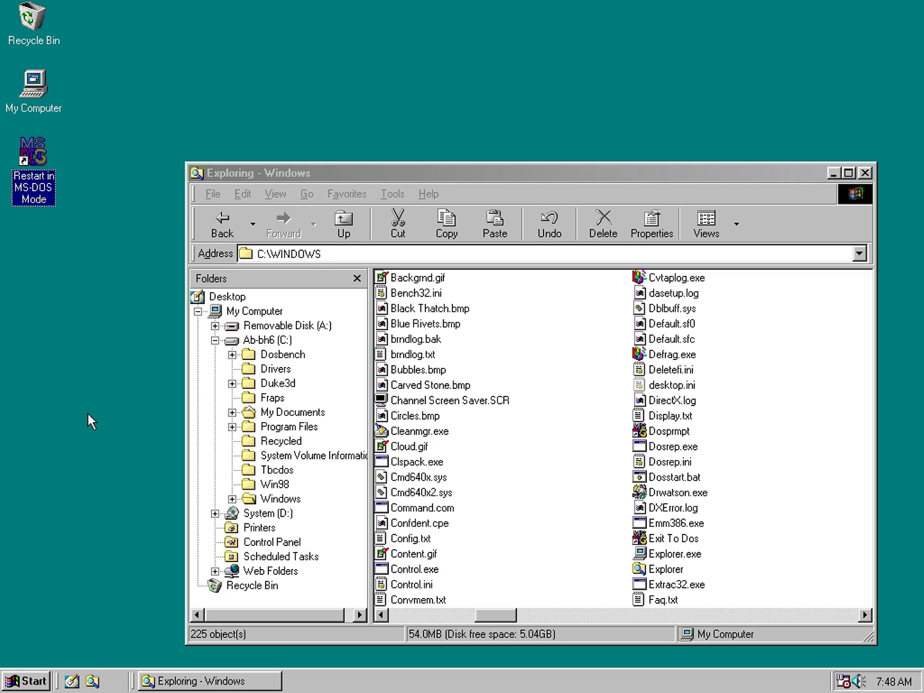
pyautogui.click(31, 683)
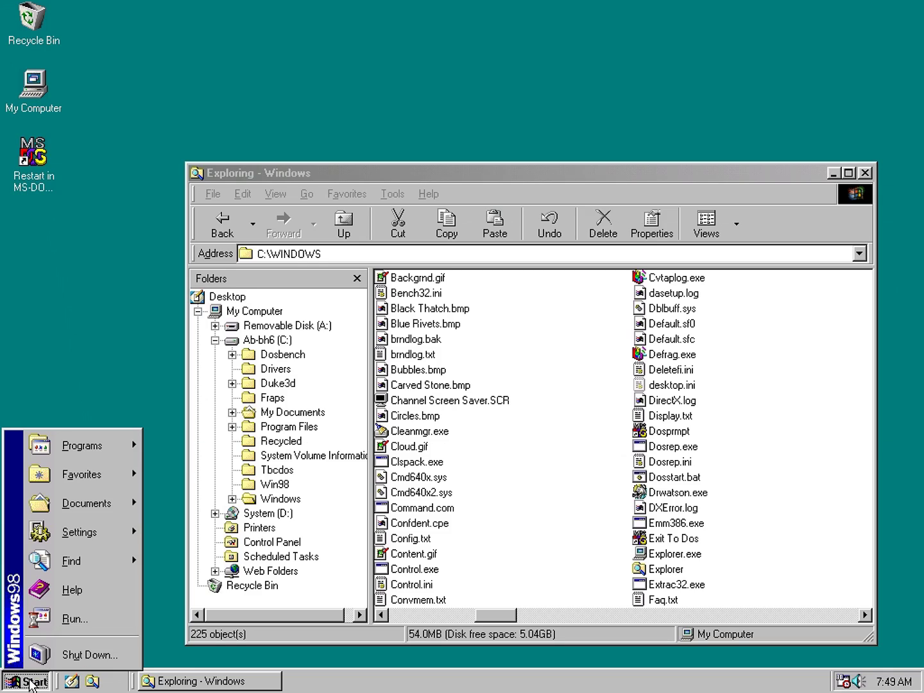
pyautogui.click(89, 655)
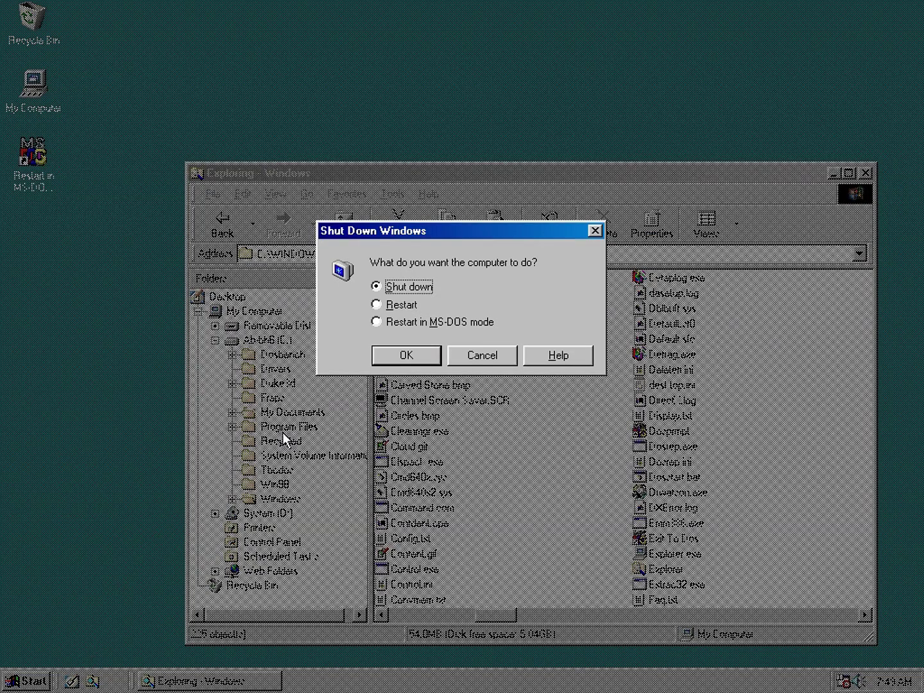
pyautogui.click(408, 323)
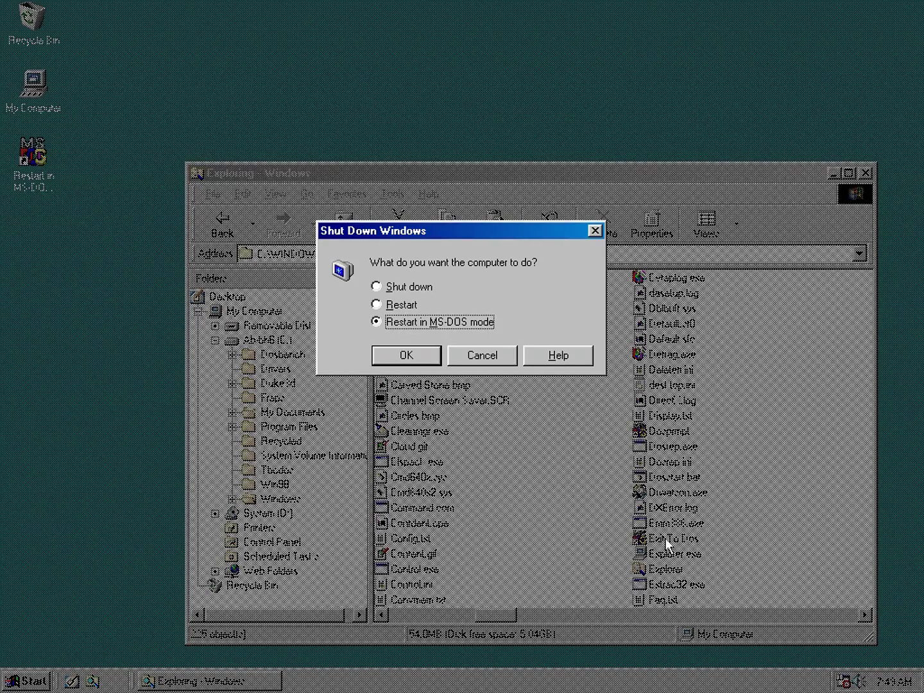
# Review the Exit To Dos shortcut's Program settings, then close them without changes.
pyautogui.click(483, 355)
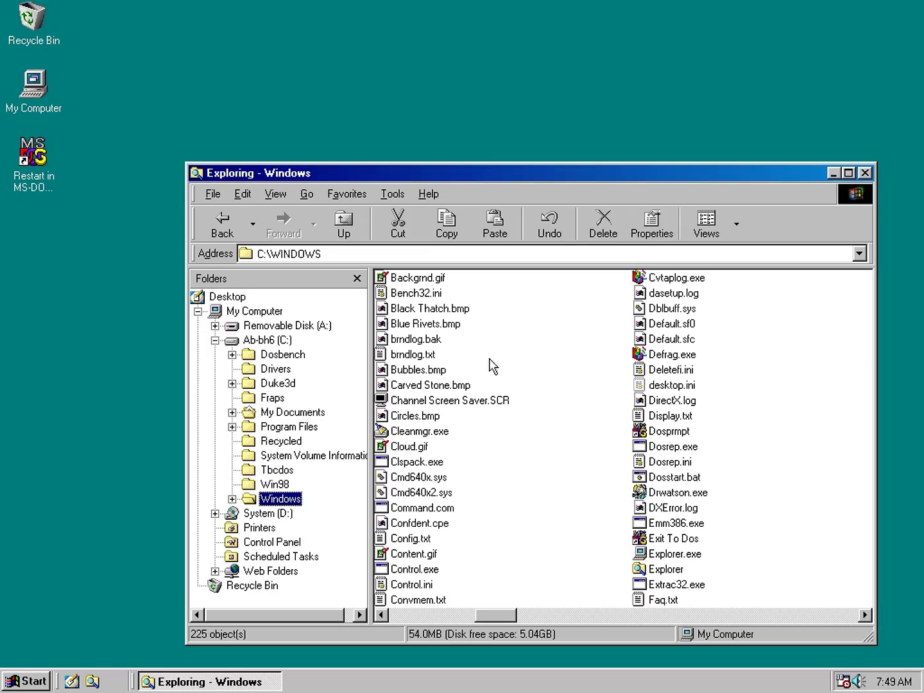
pyautogui.click(658, 540)
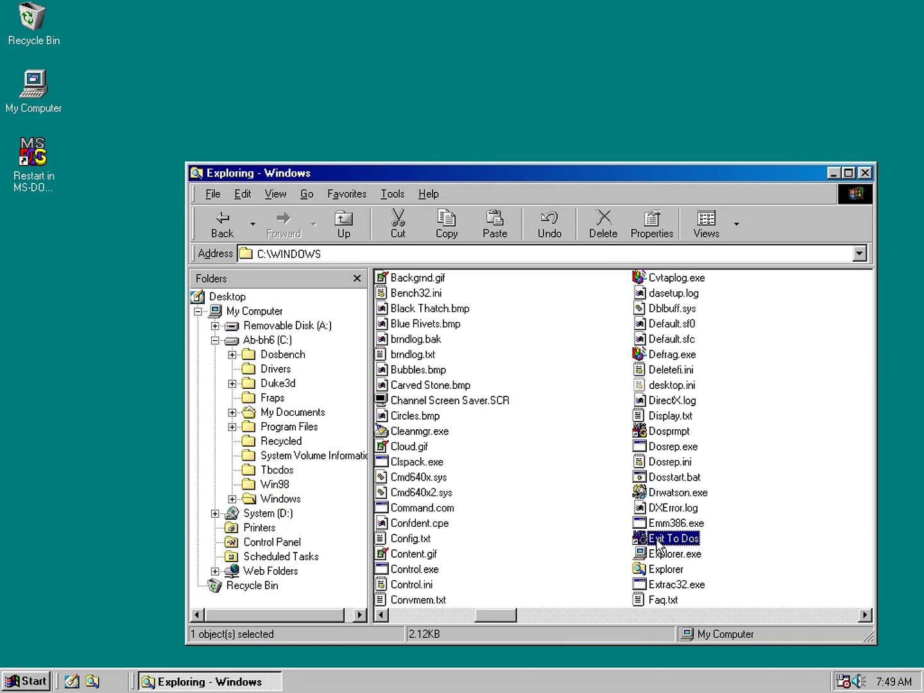
pyautogui.rightClick(658, 540)
pyautogui.click(700, 532)
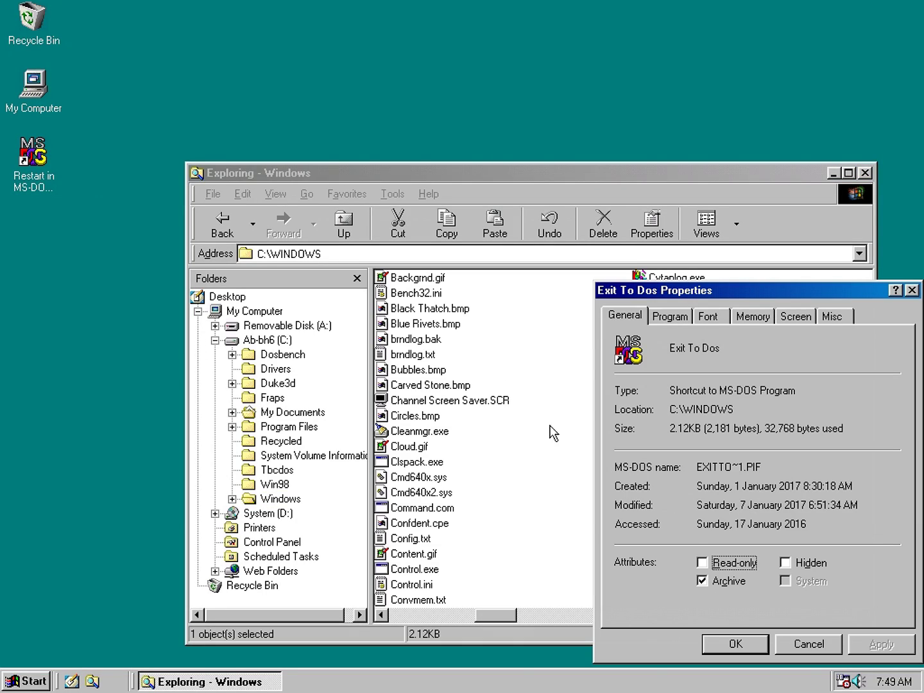
pyautogui.click(670, 317)
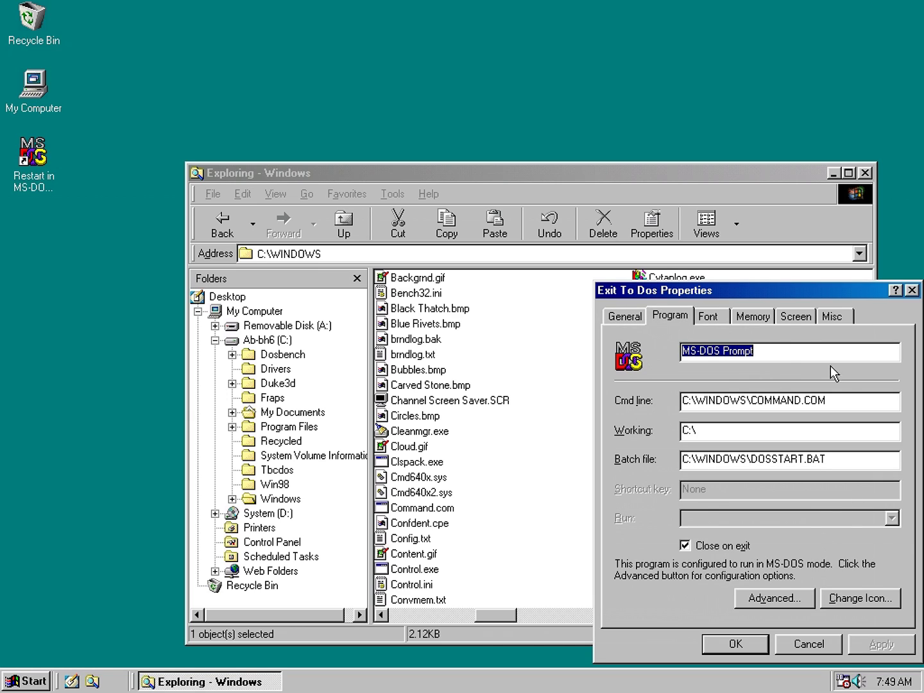
pyautogui.click(801, 645)
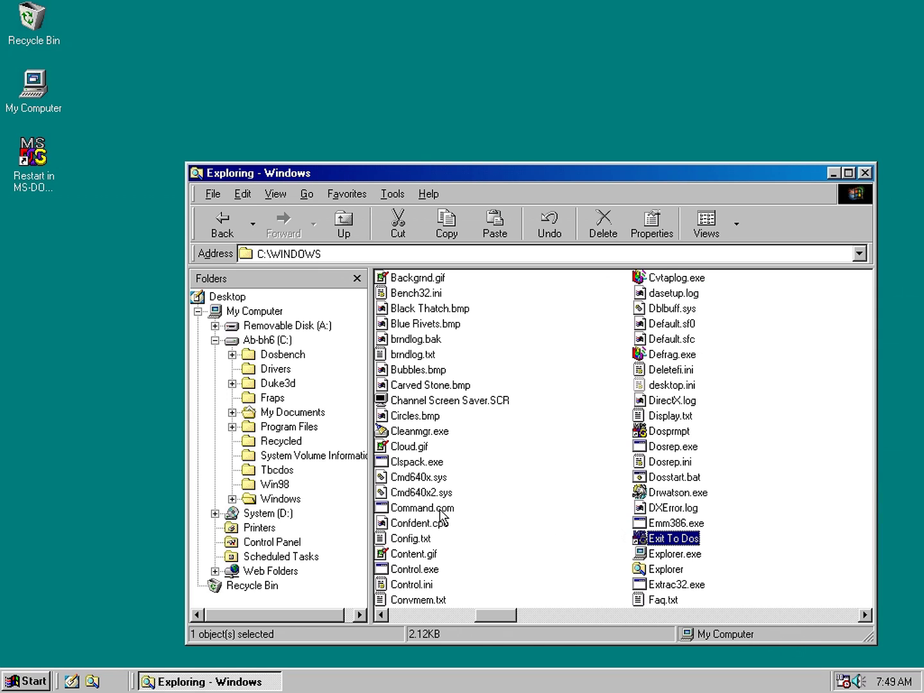
# Show the Program settings of the Restart in MS-DOS Mode shortcut's properties.
pyautogui.click(409, 511)
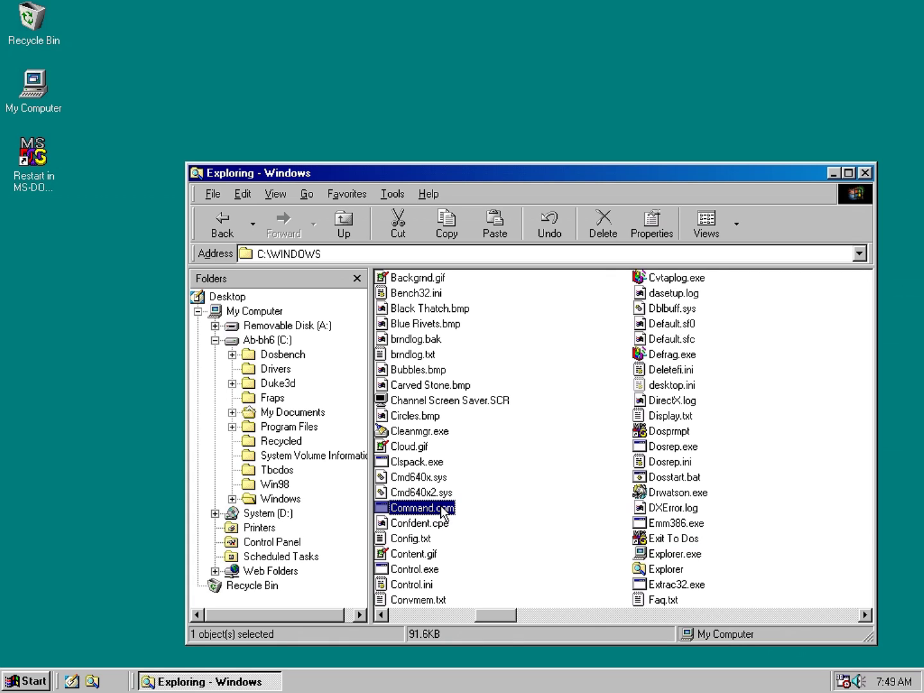
pyautogui.rightClick(42, 182)
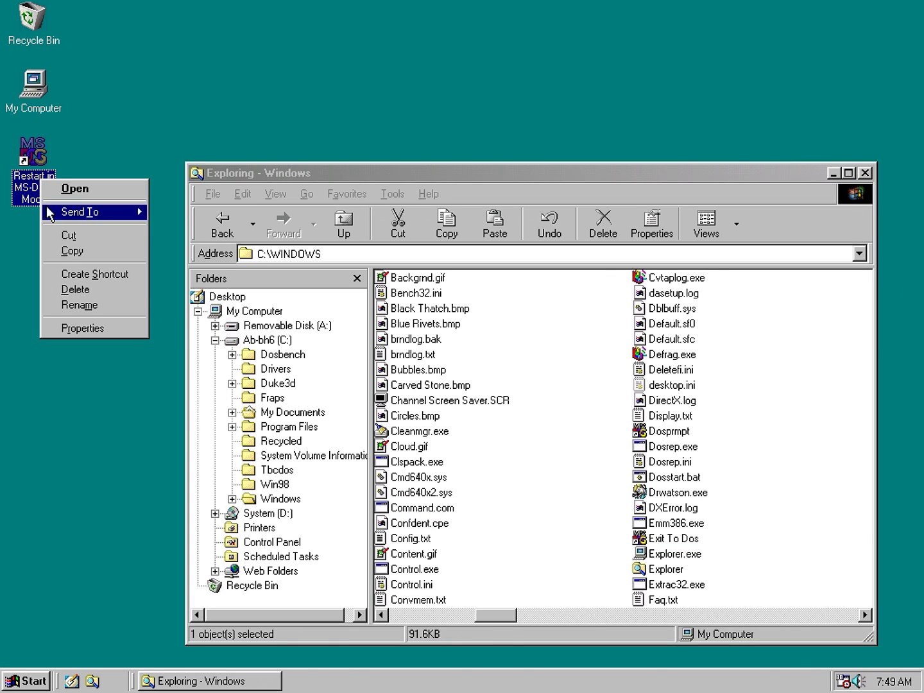
pyautogui.click(67, 329)
pyautogui.click(110, 209)
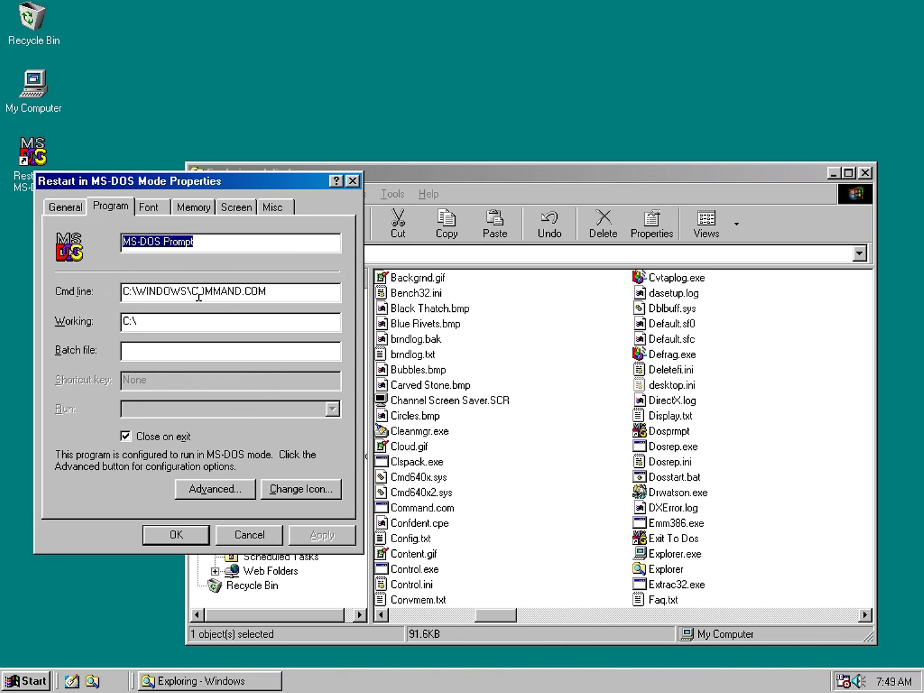
# Create a shortcut to COMMAND.COM and move it onto the desktop.
pyautogui.click(352, 181)
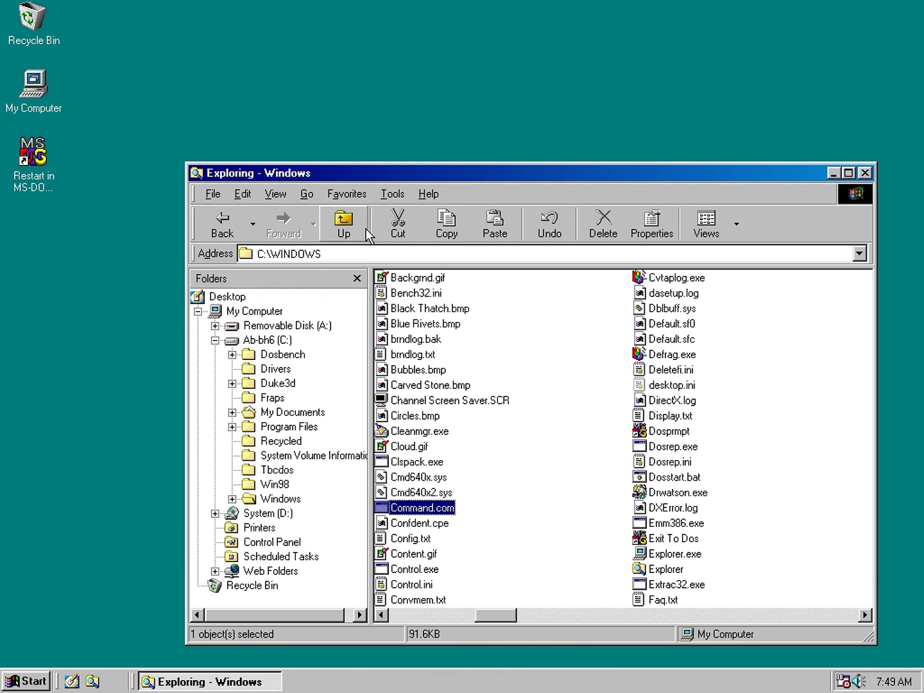
pyautogui.rightClick(417, 510)
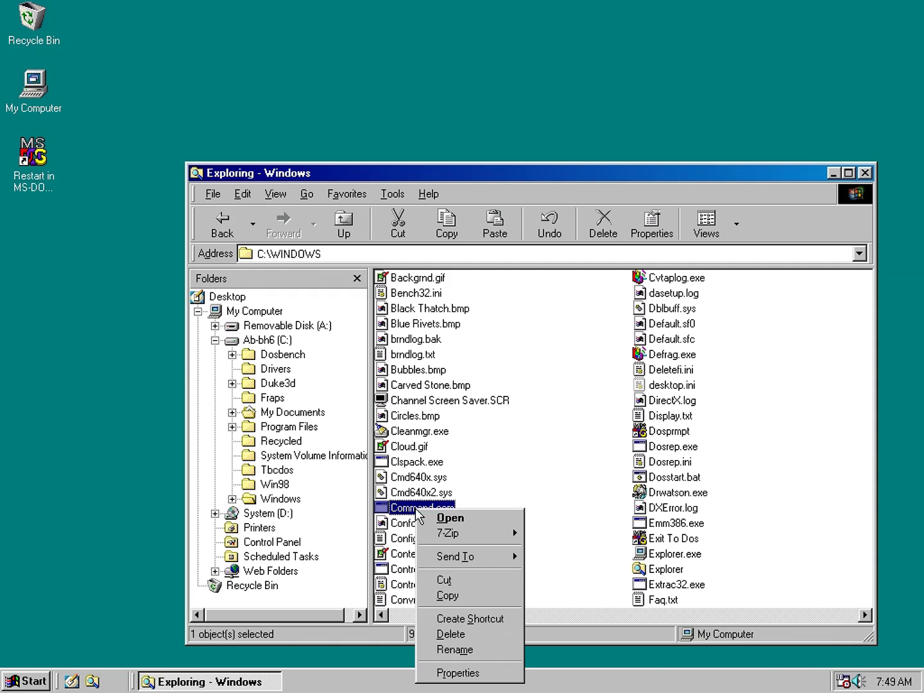
pyautogui.click(462, 619)
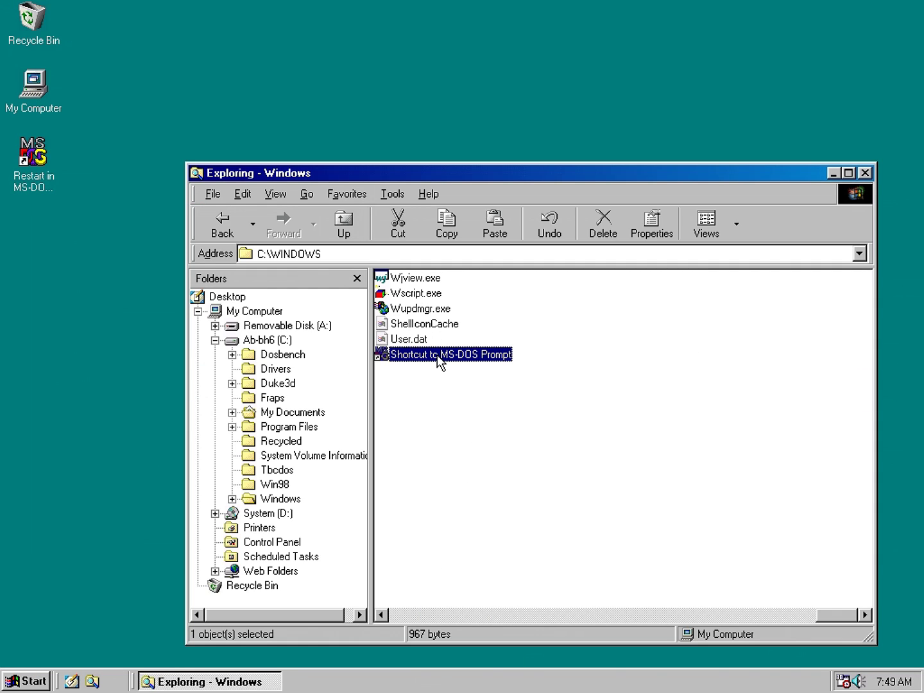
pyautogui.moveTo(447, 354); pyautogui.dragTo(106, 377)
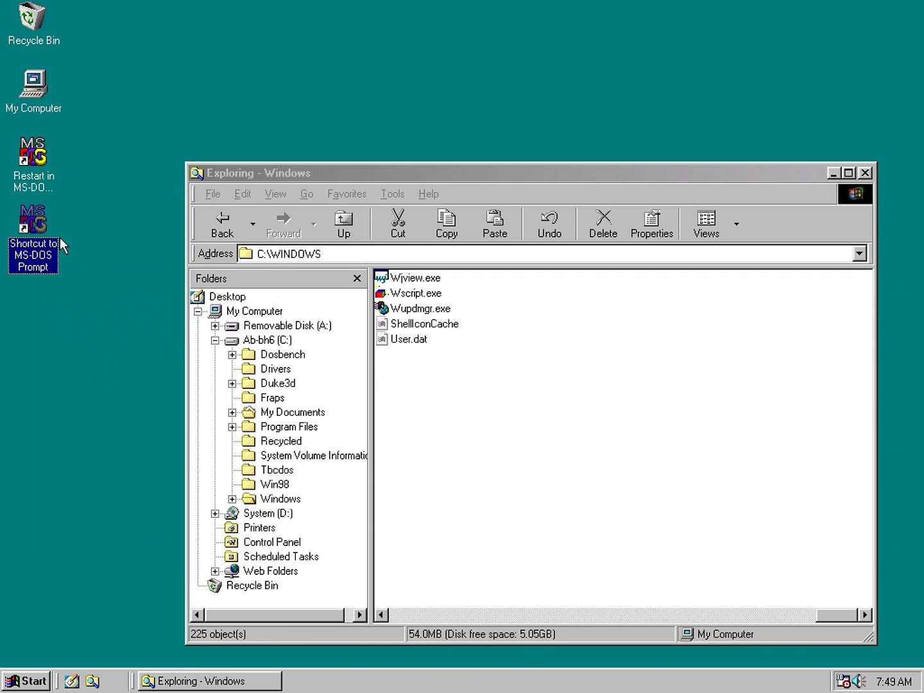
# Close the Windows folder and delete the MS-DOS Prompt shortcut into the Recycle Bin.
pyautogui.click(865, 173)
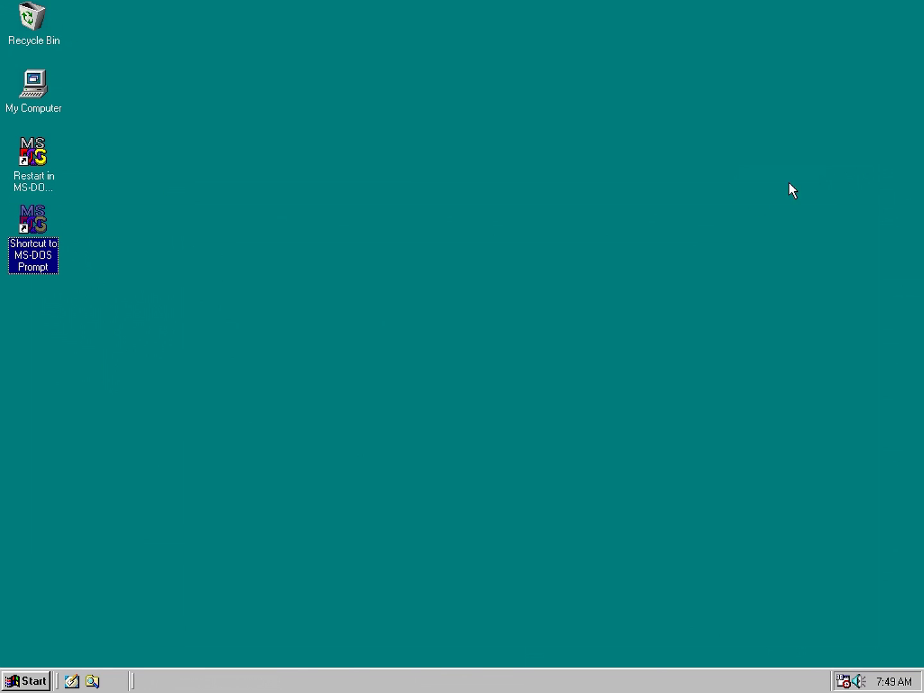
pyautogui.moveTo(34, 238)
pyautogui.mouseDown()
pyautogui.moveTo(68, 6)
pyautogui.moveTo(33, 20)
pyautogui.mouseUp()
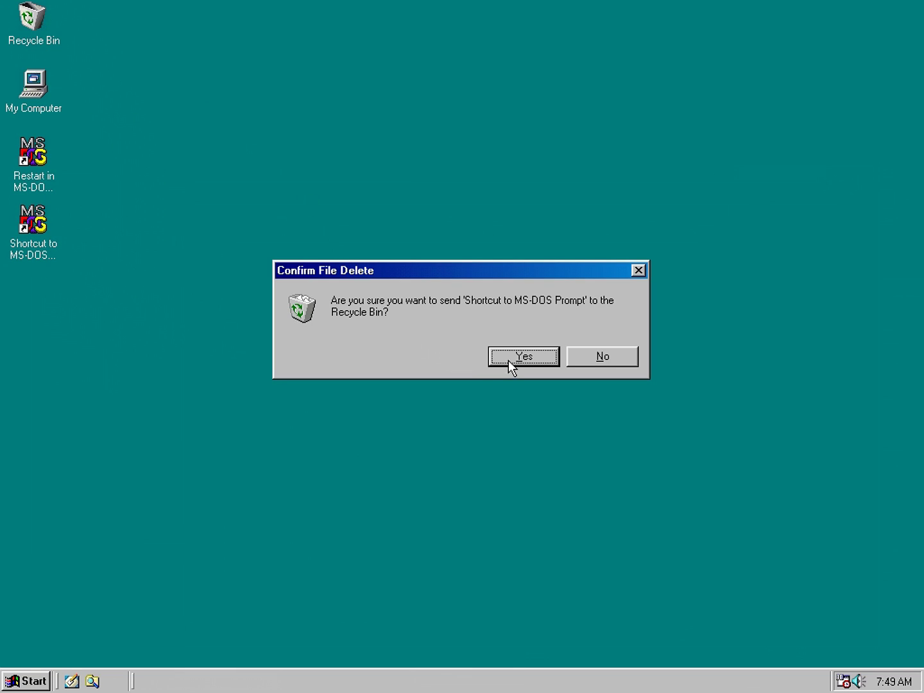
pyautogui.click(523, 356)
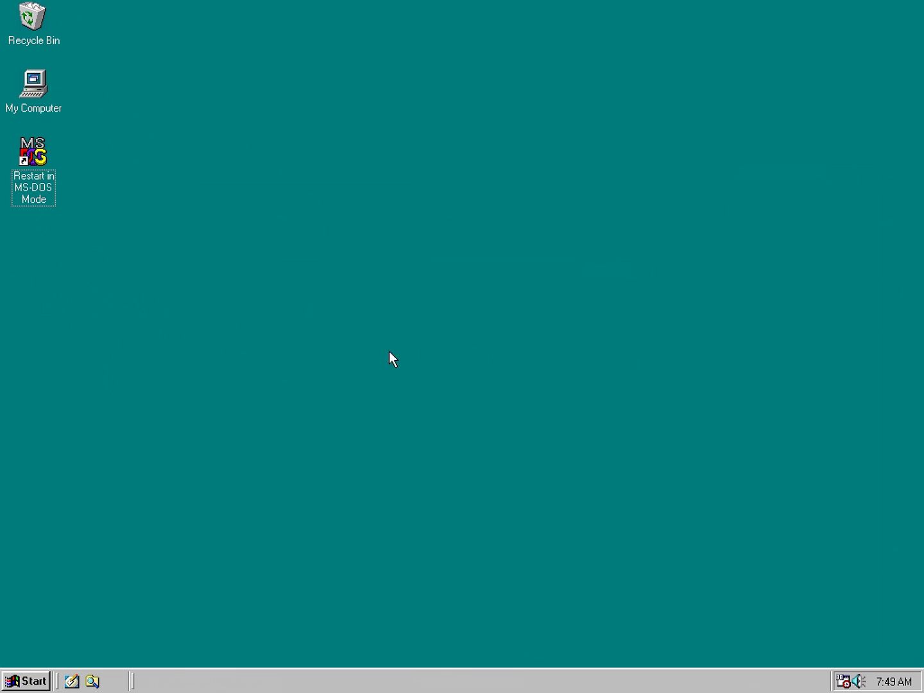
# Show Restart in MS-DOS Mode's Program settings, verifying working folder C:\ and an empty batch file.
pyautogui.rightClick(31, 159)
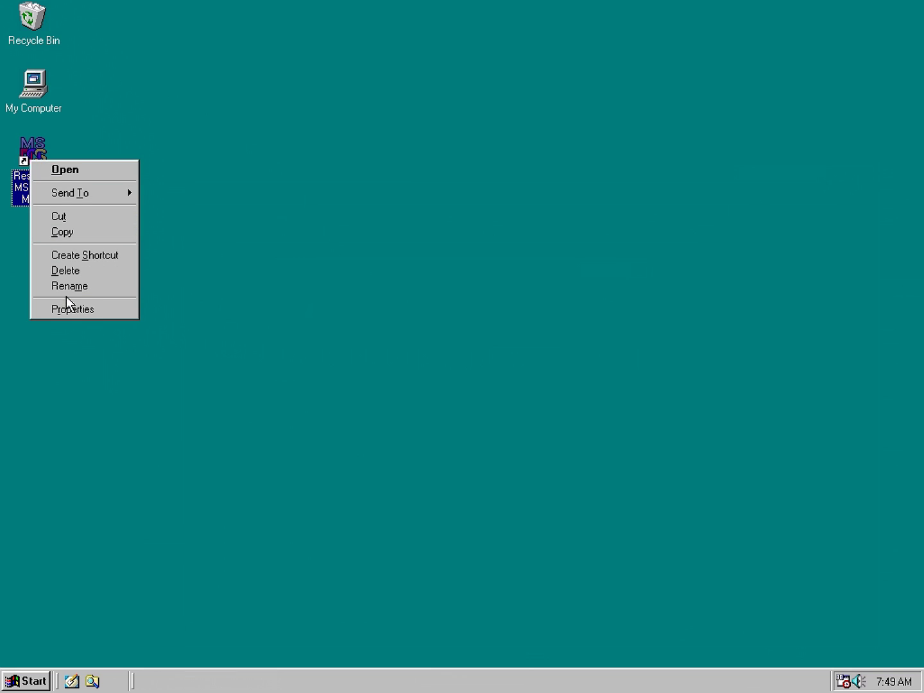
pyautogui.click(71, 309)
pyautogui.click(110, 206)
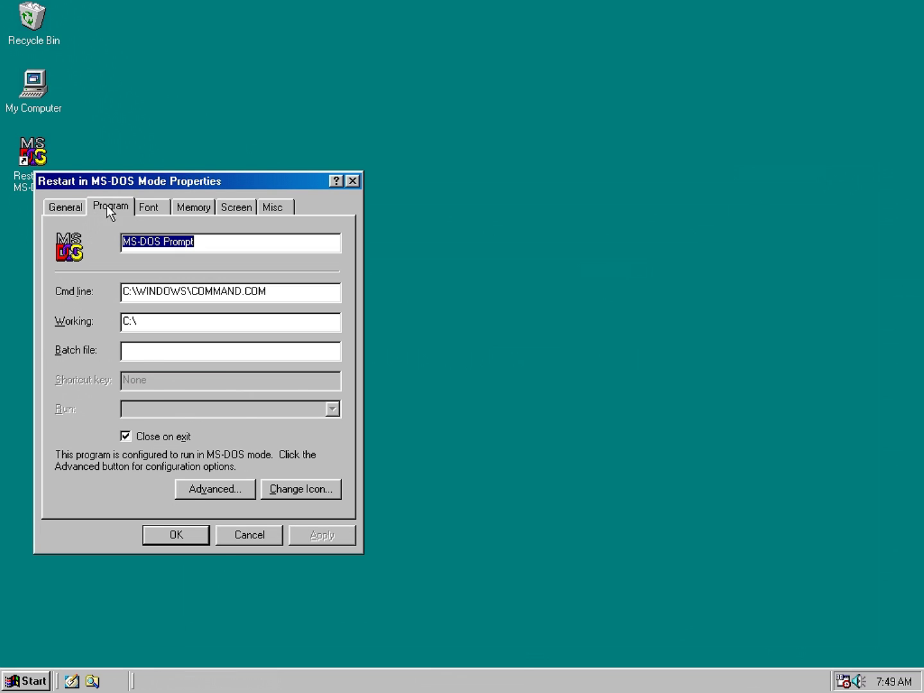
pyautogui.moveTo(194, 181); pyautogui.dragTo(346, 173)
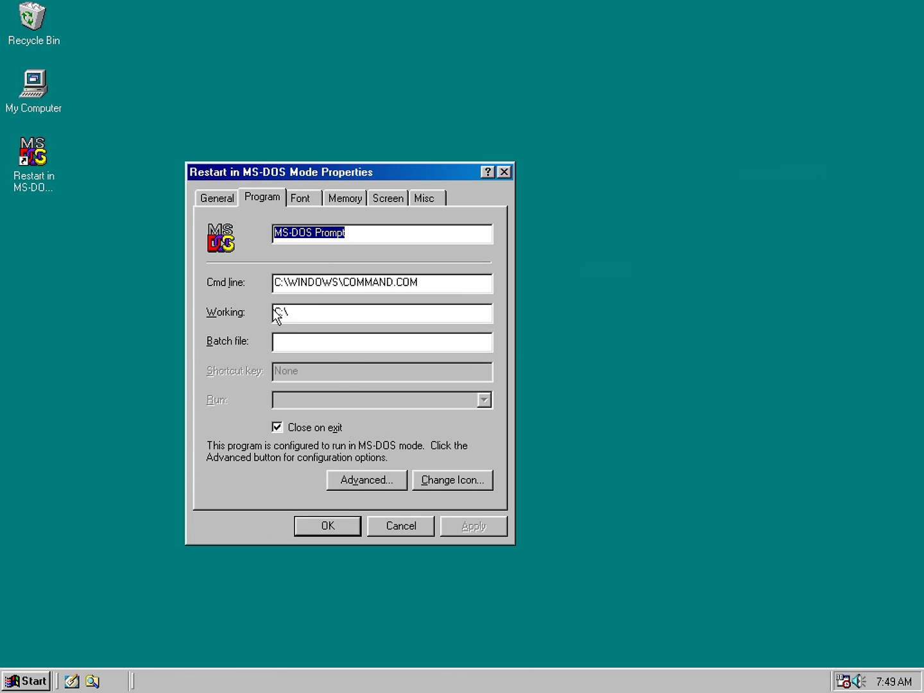
pyautogui.moveTo(295, 310); pyautogui.dragTo(273, 313)
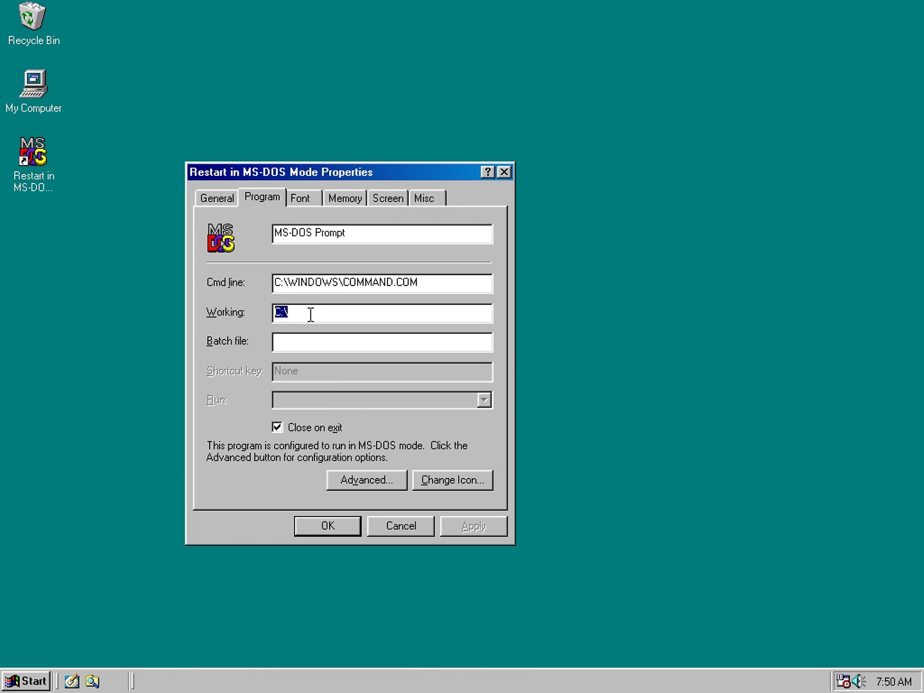
pyautogui.click(307, 314)
pyautogui.click(304, 349)
# Open the Advanced settings and scroll the custom CONFIG.SYS boot menu and driver sections.
pyautogui.click(360, 481)
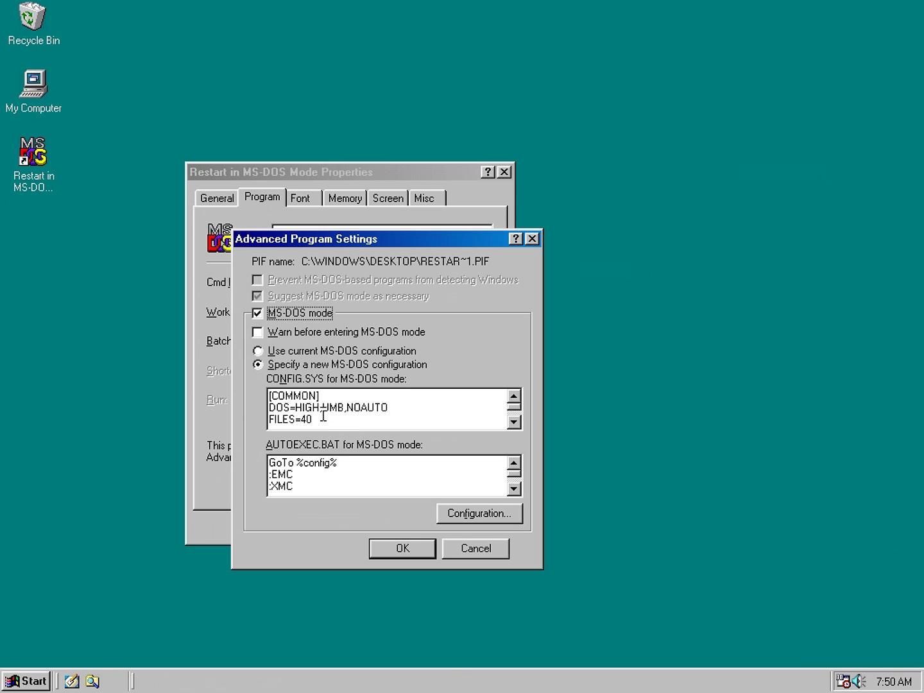
pyautogui.click(515, 423)
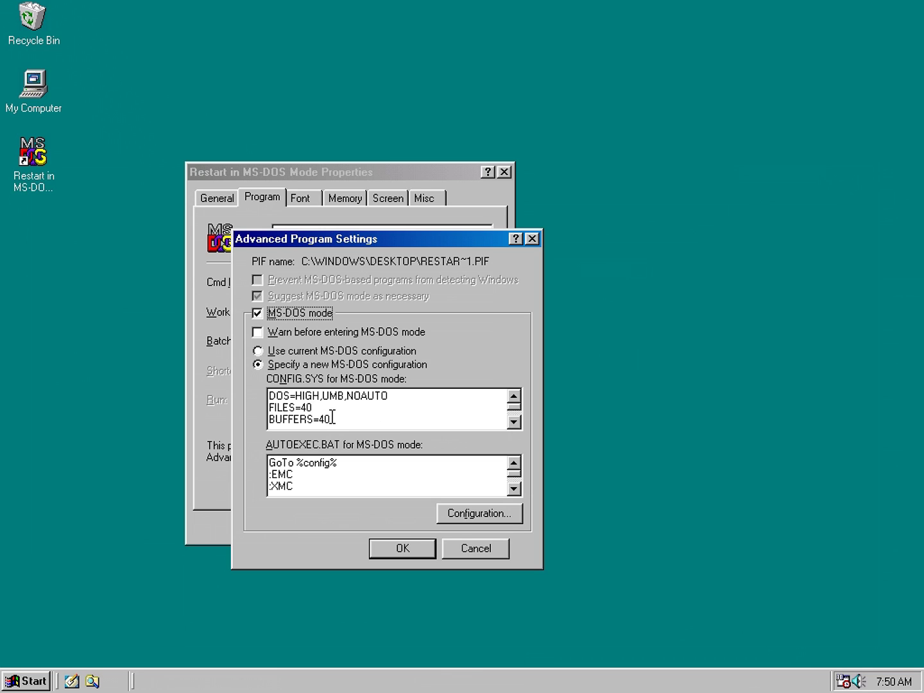
pyautogui.click(515, 400)
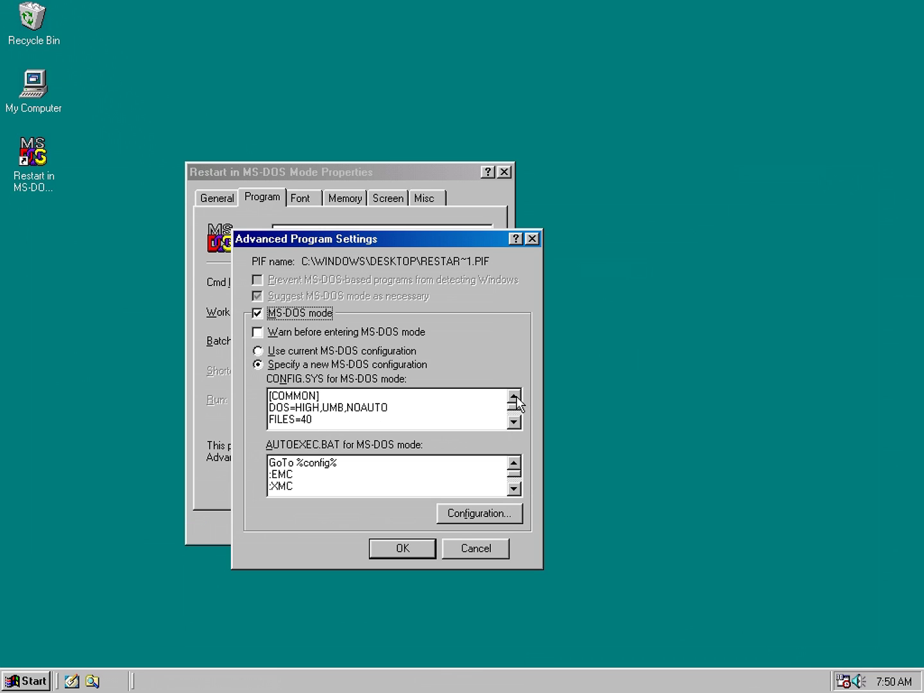
pyautogui.doubleClick(515, 424)
pyautogui.click(515, 424)
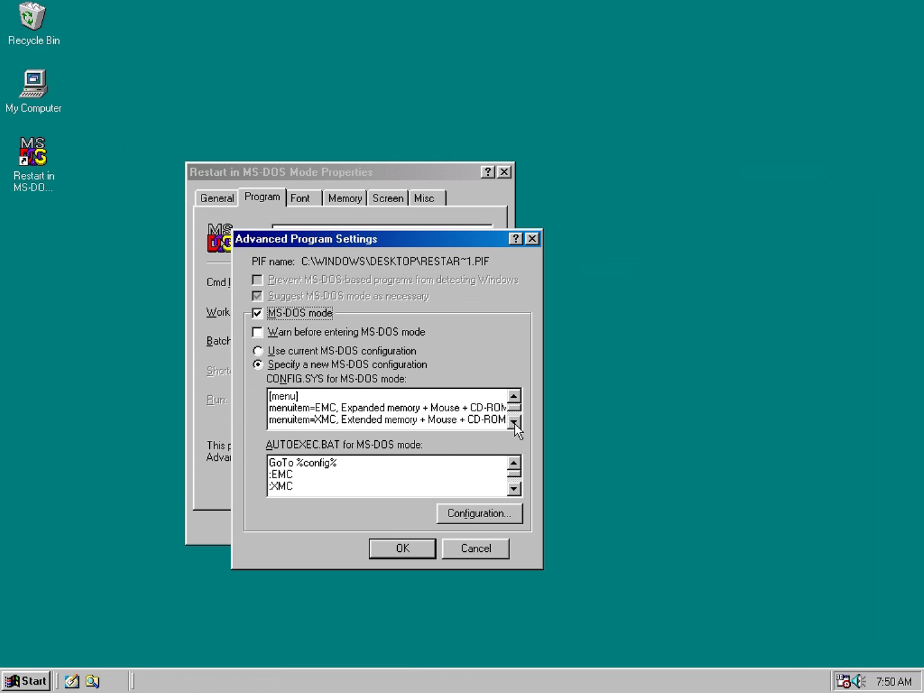
pyautogui.click(515, 424)
pyautogui.click(516, 424)
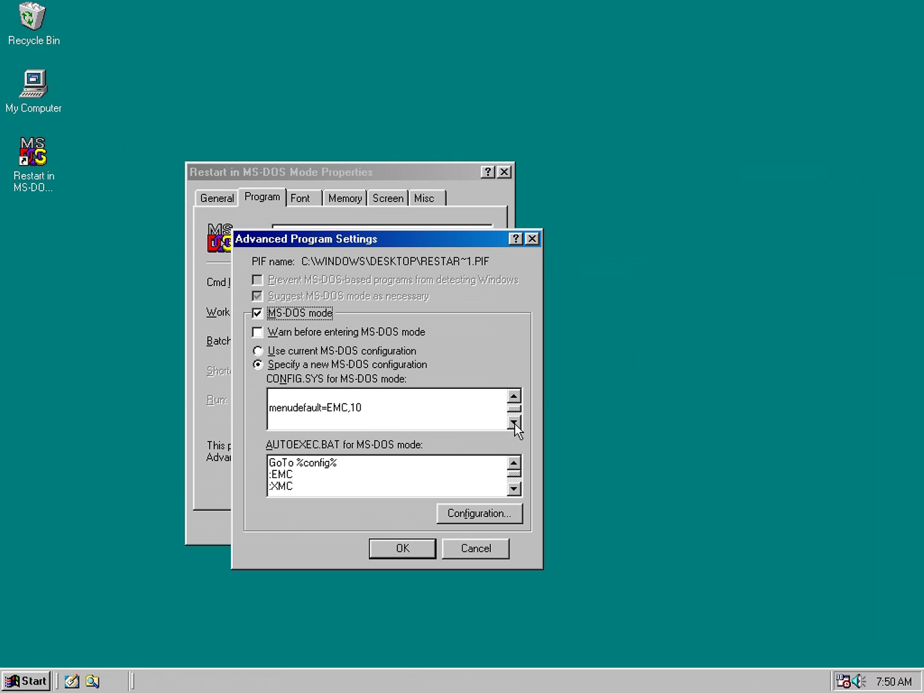
pyautogui.click(516, 423)
pyautogui.click(515, 425)
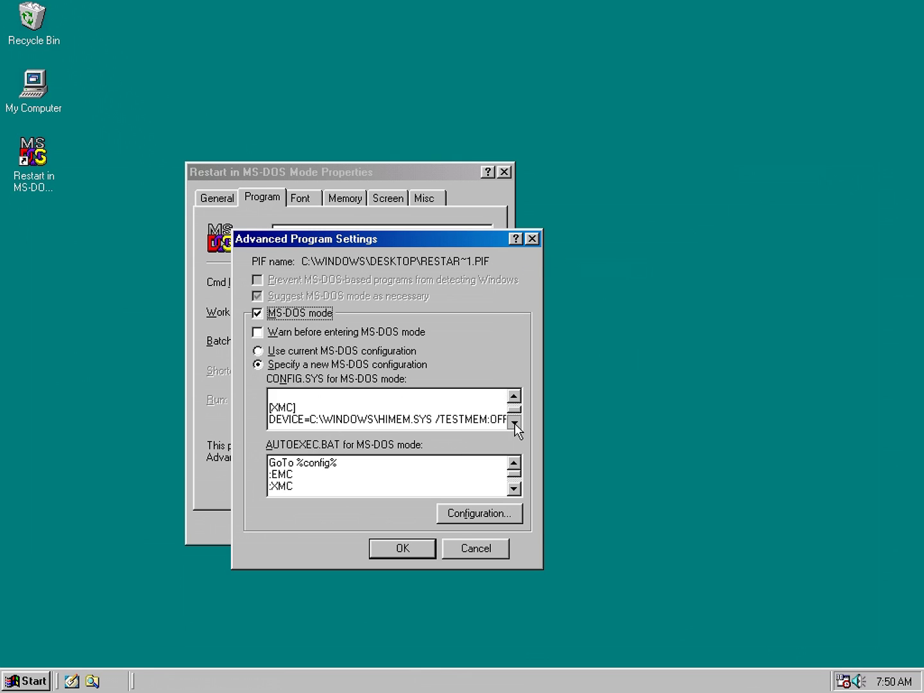
pyautogui.click(515, 424)
pyautogui.click(516, 424)
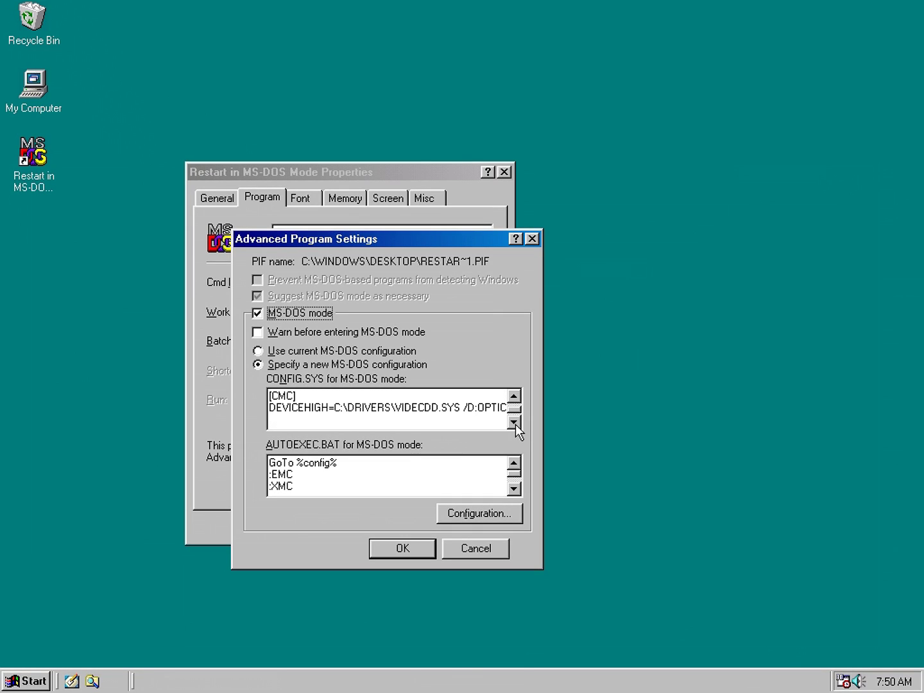
pyautogui.click(515, 425)
pyautogui.click(515, 425)
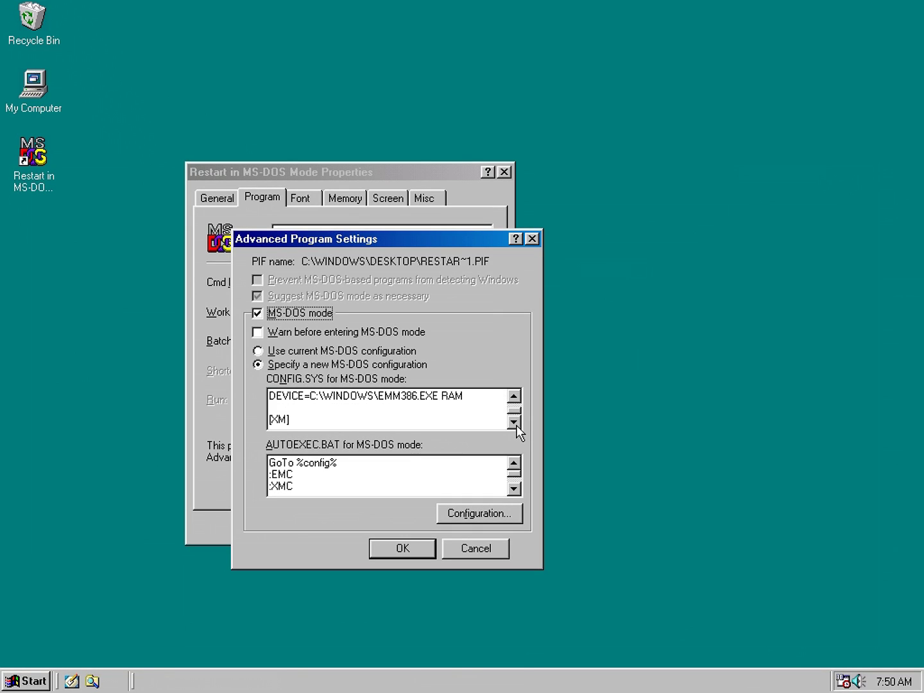
pyautogui.click(515, 425)
pyautogui.click(515, 425)
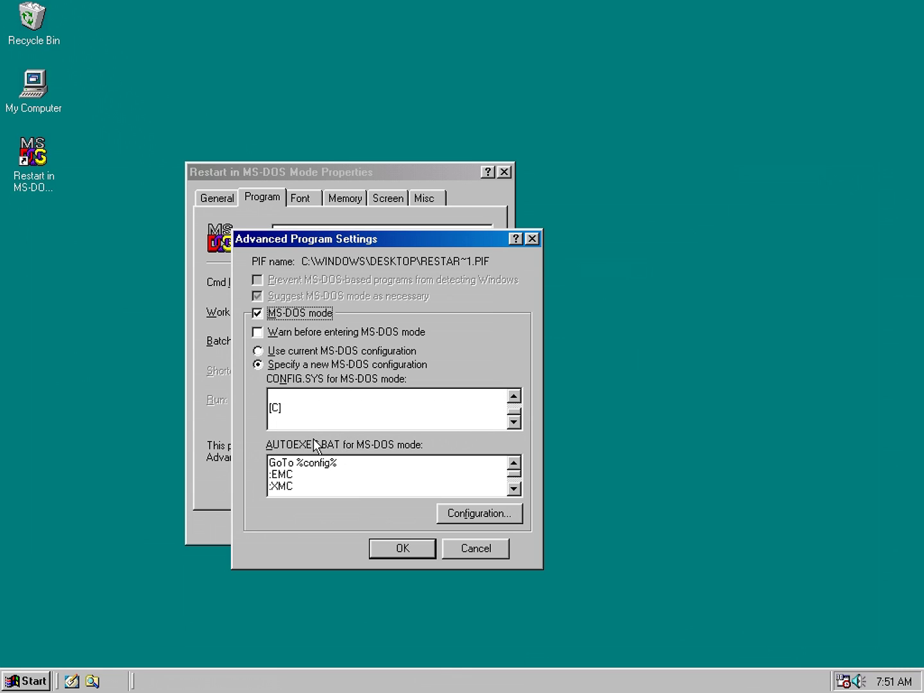
# Find the CALL DOSSTART.BAT line in AUTOEXEC.BAT, then cancel the advanced settings.
pyautogui.click(514, 490)
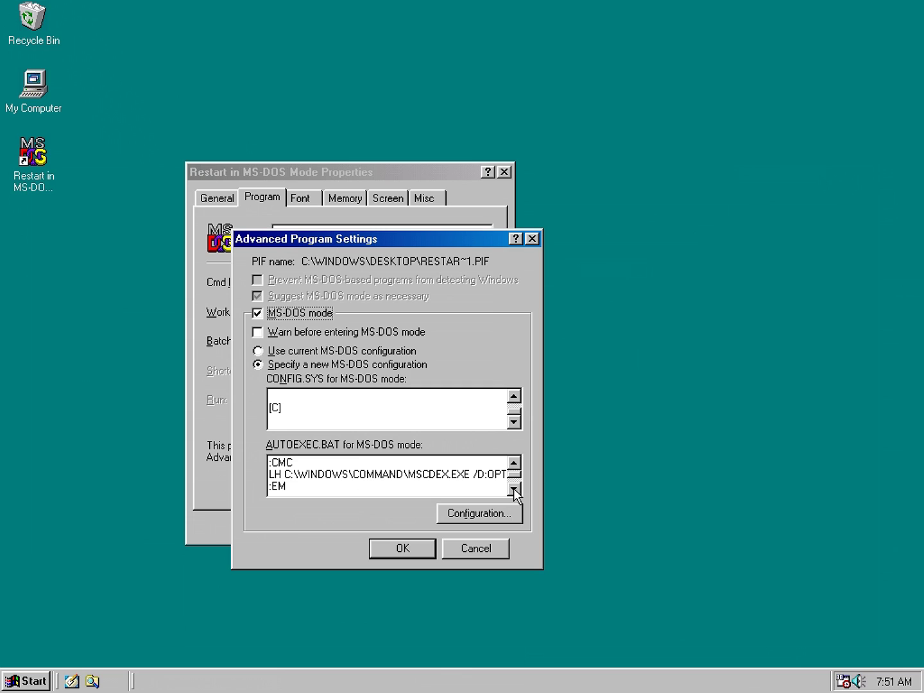
pyautogui.click(513, 488)
pyautogui.click(513, 488)
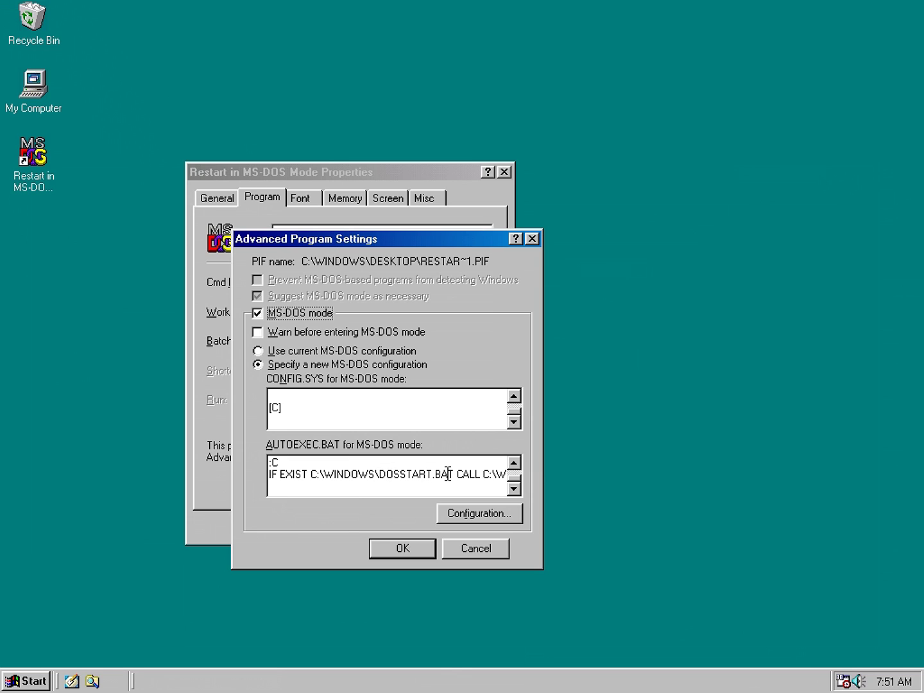
pyautogui.moveTo(456, 474); pyautogui.dragTo(560, 476)
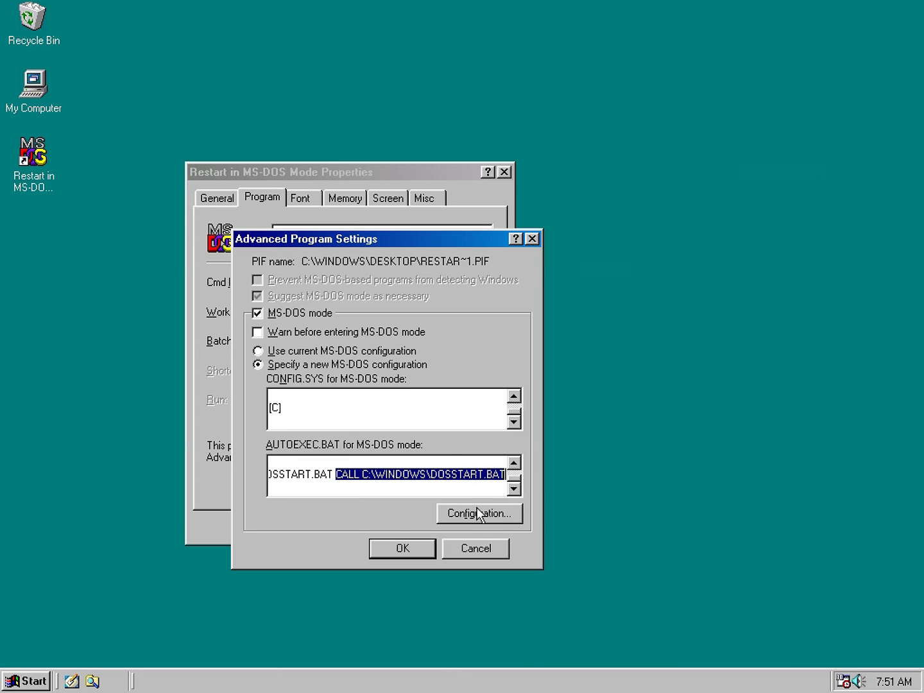
pyautogui.click(465, 546)
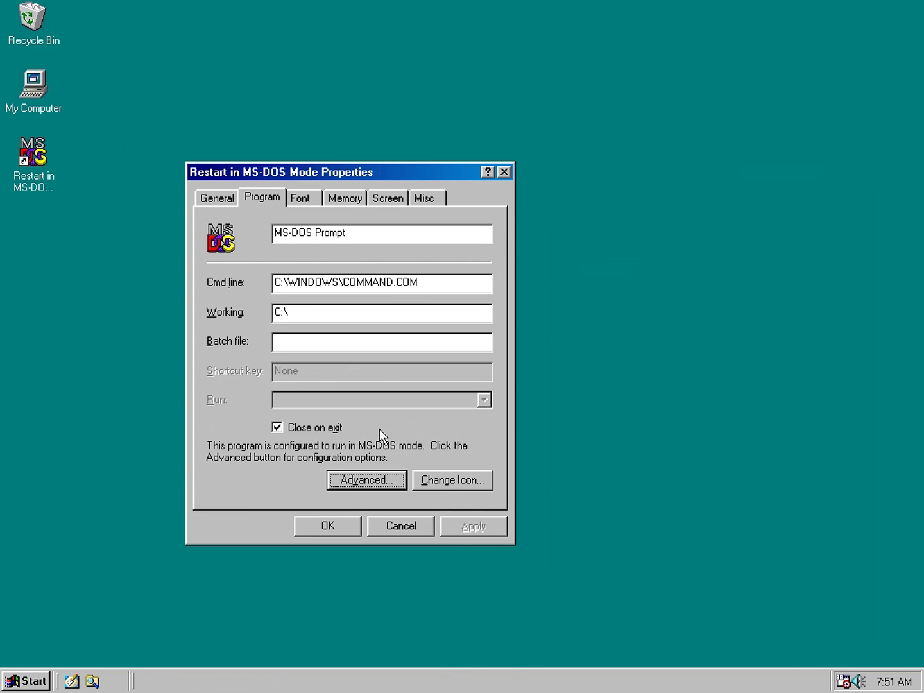
pyautogui.click(400, 526)
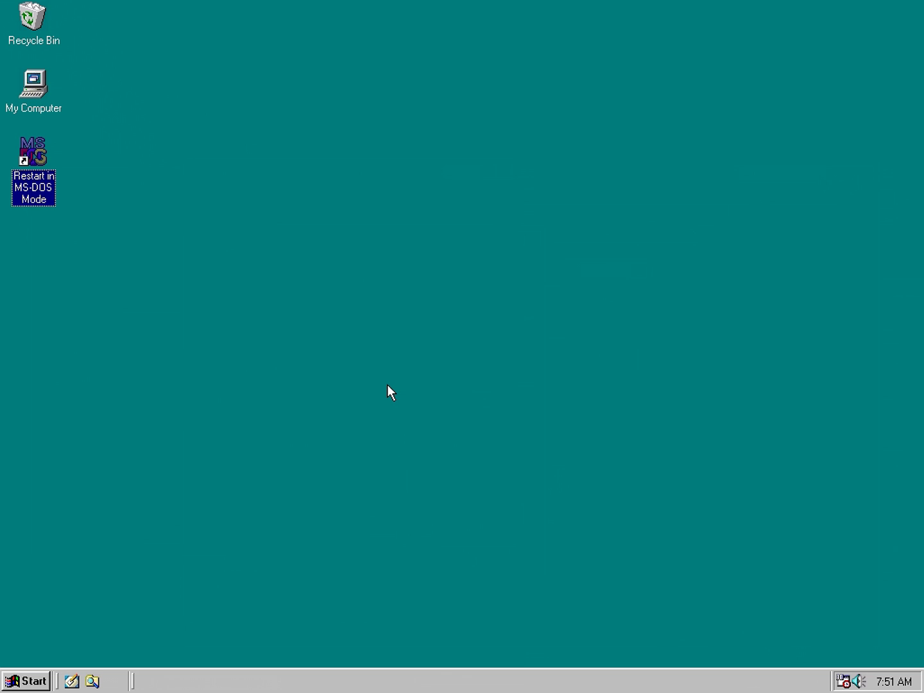